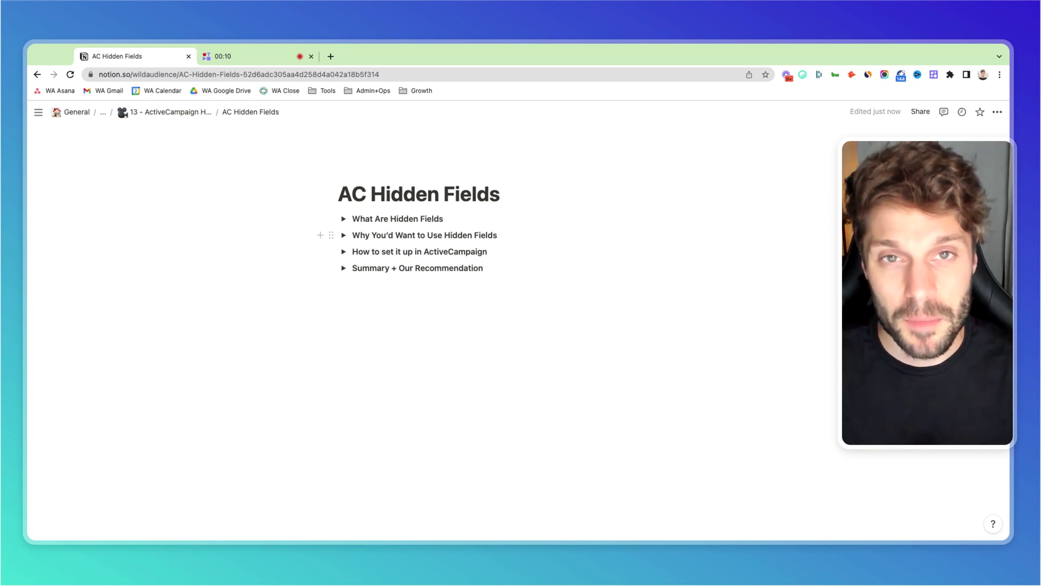
Expand the Notion toggles 'What Are Hidden Fields' and 'Why You'd Want to Use Hidden Fields'.
{"action": "left_click", "coordinate": [344, 220]}
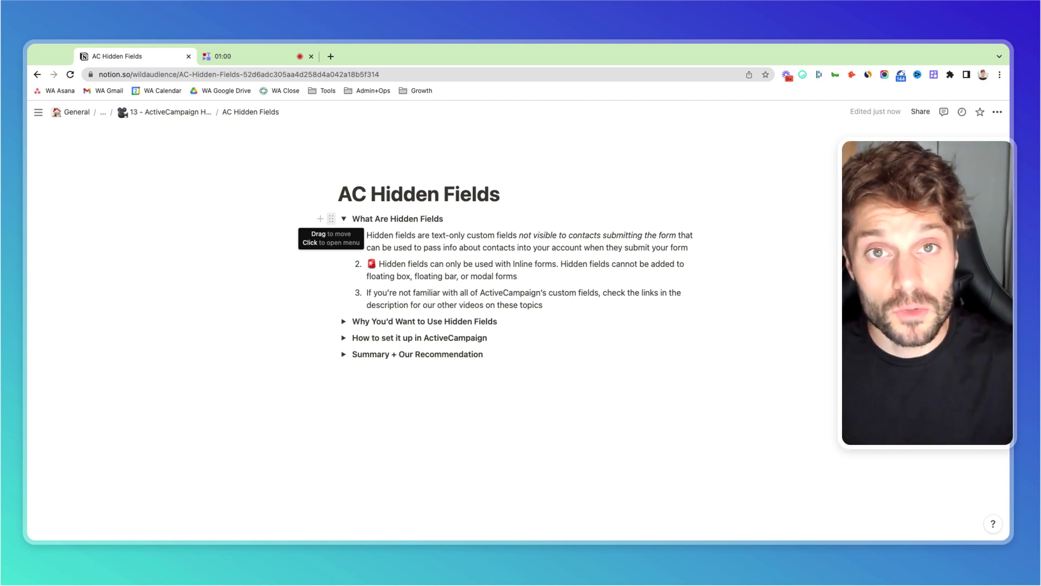
{"action": "left_click", "coordinate": [344, 321]}
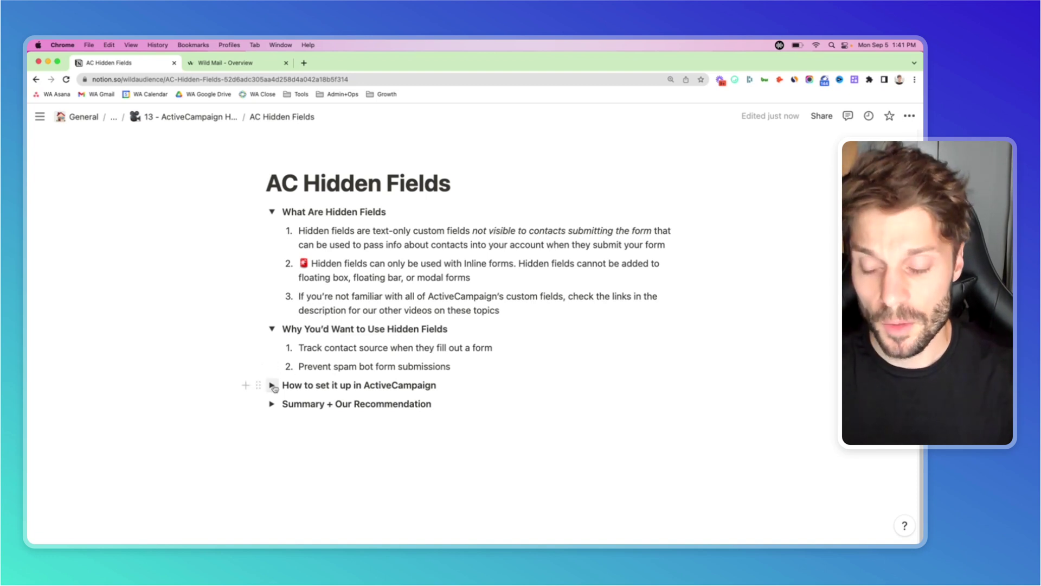
Open the 'How to set it up in ActiveCampaign' toggle, then switch to the Wild Mail dashboard tab.
{"action": "left_click", "coordinate": [272, 385]}
{"action": "scroll", "coordinate": [443, 281], "scroll_direction": "down", "scroll_amount": 5}
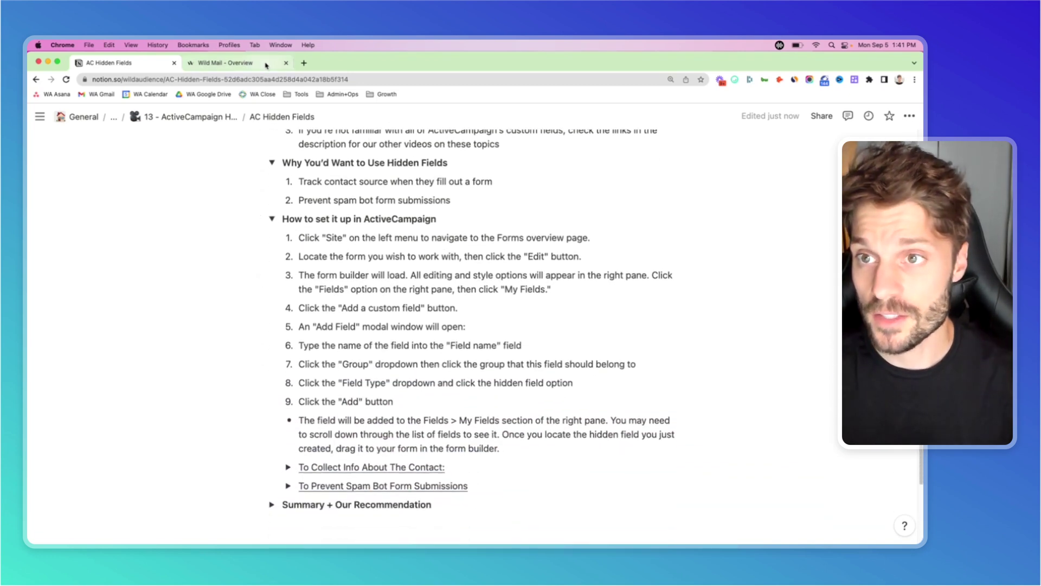
{"action": "left_click", "coordinate": [222, 62]}
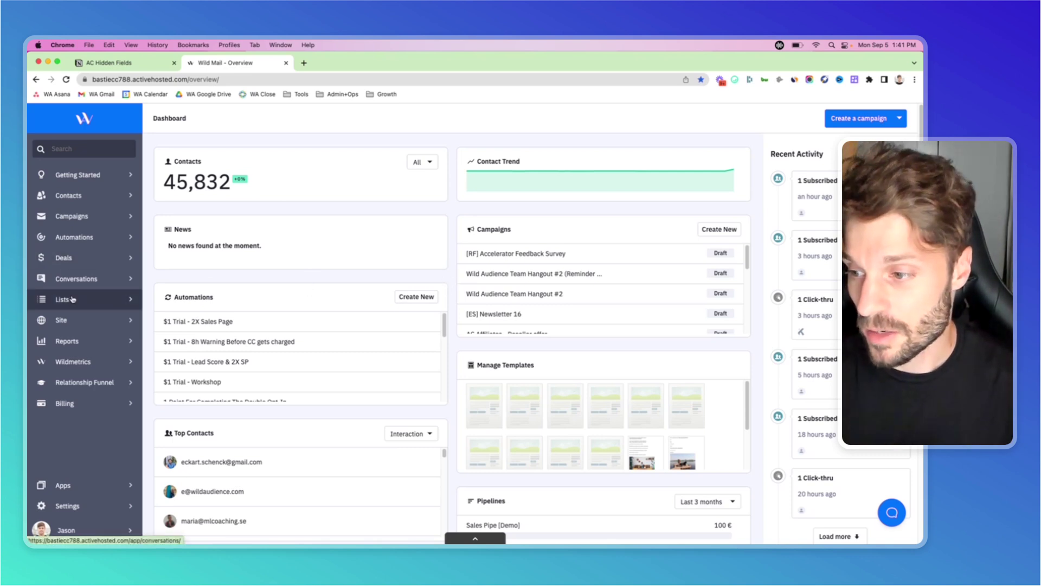
Reread step 1 of the Notion notes about the Forms overview page, then open Site > Forms.
{"action": "left_click", "coordinate": [71, 322]}
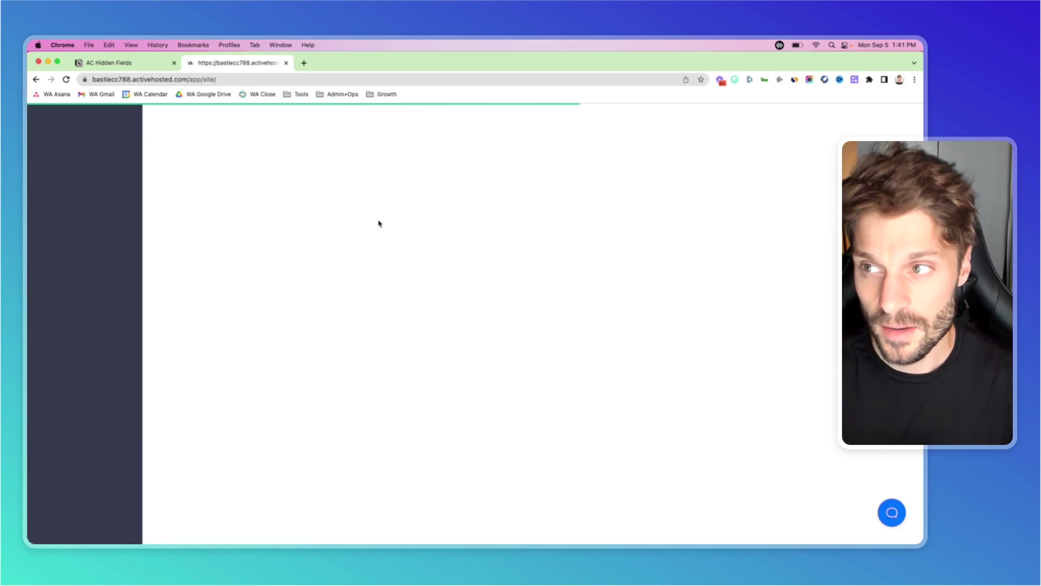
{"action": "left_click", "coordinate": [124, 63]}
{"action": "scroll", "coordinate": [363, 278], "scroll_direction": "down", "scroll_amount": 1}
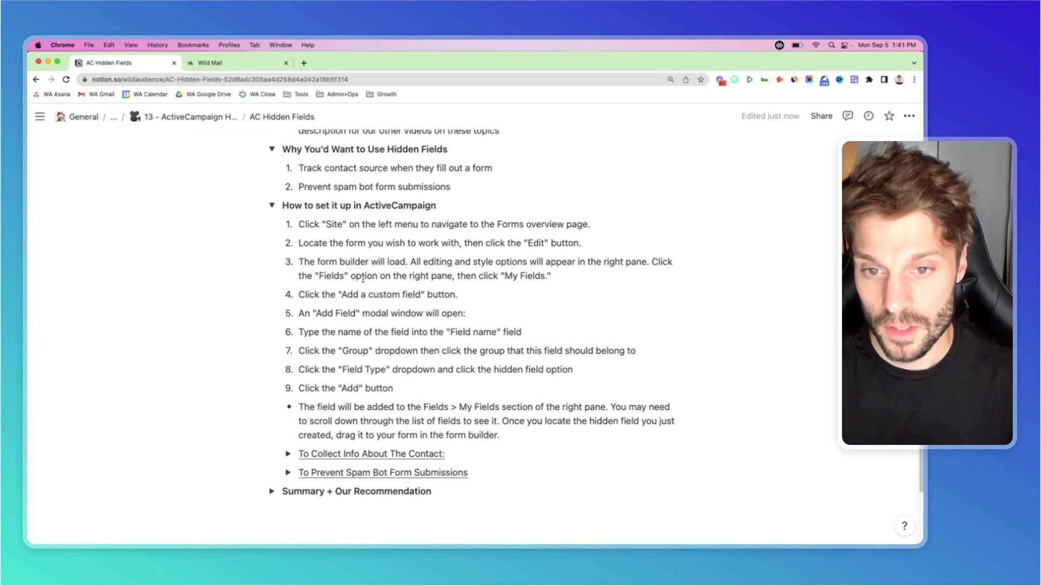
{"action": "left_click_drag", "start_coordinate": [498, 226], "coordinate": [587, 224]}
{"action": "left_click", "coordinate": [376, 223]}
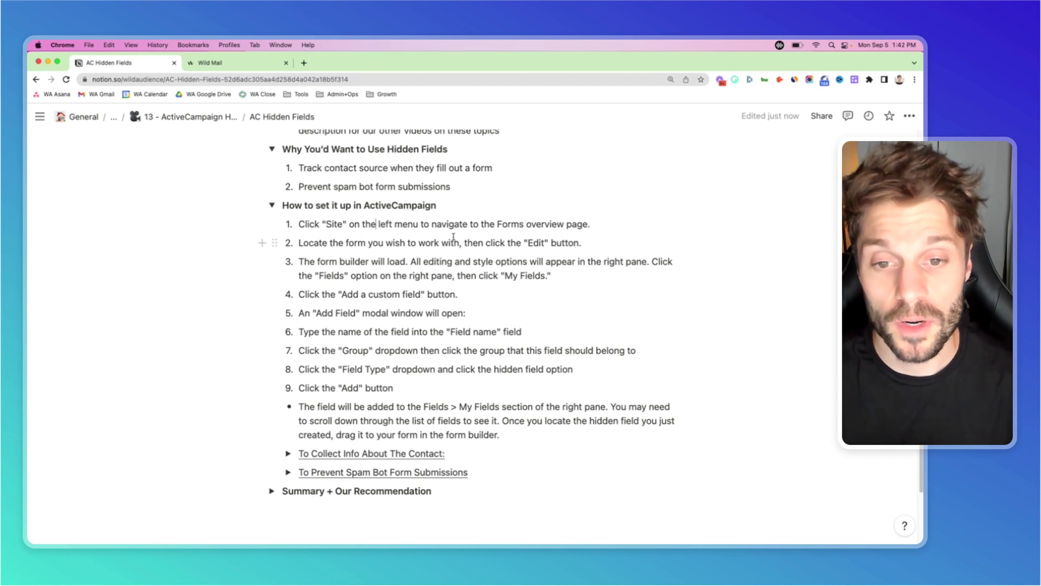
{"action": "left_click", "coordinate": [255, 64]}
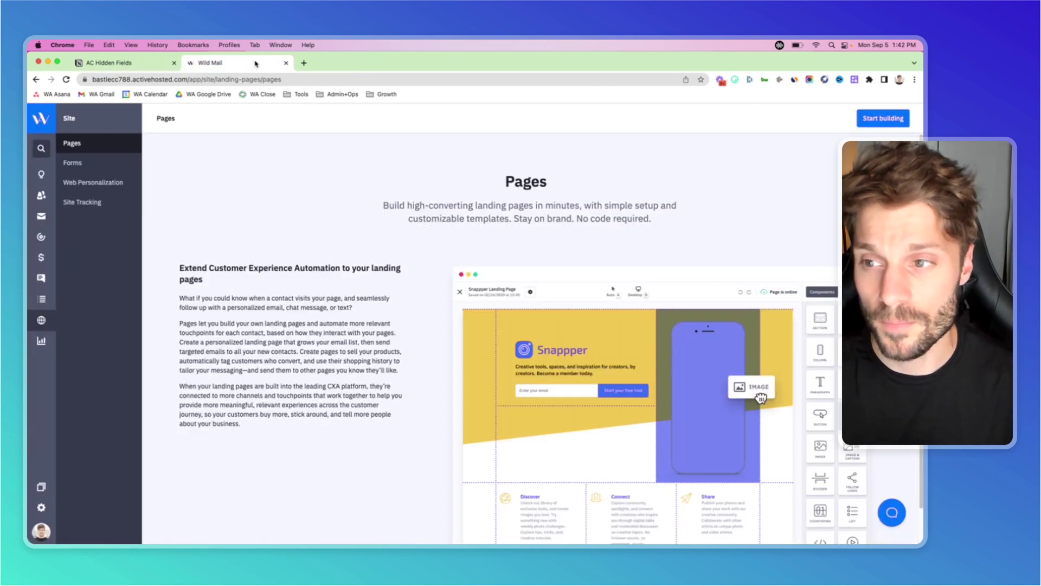
{"action": "left_click", "coordinate": [102, 169]}
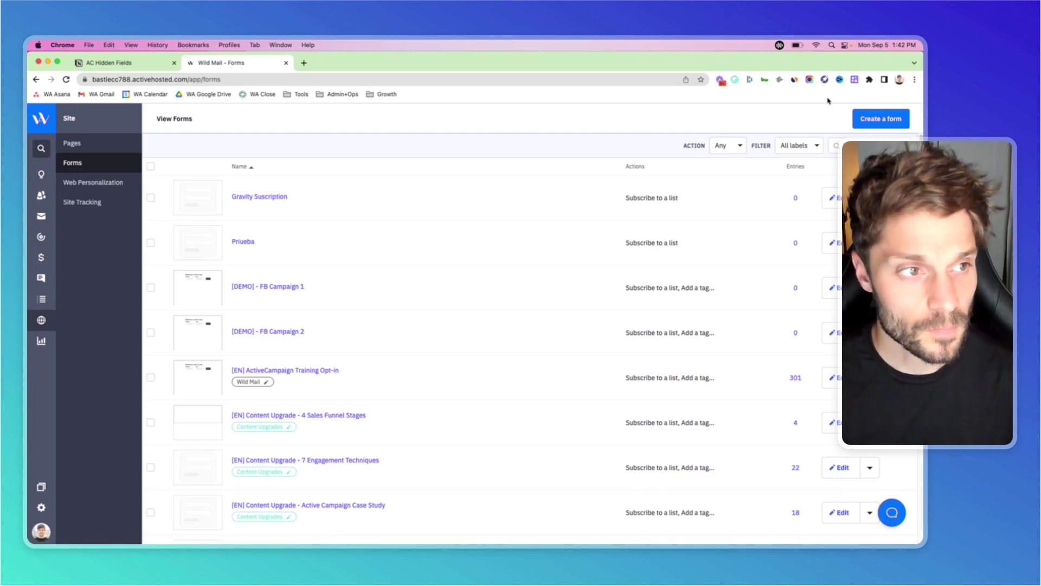
Create an inline form called 'Test' with Main List [EN] as its subscription list.
{"action": "left_click", "coordinate": [888, 121]}
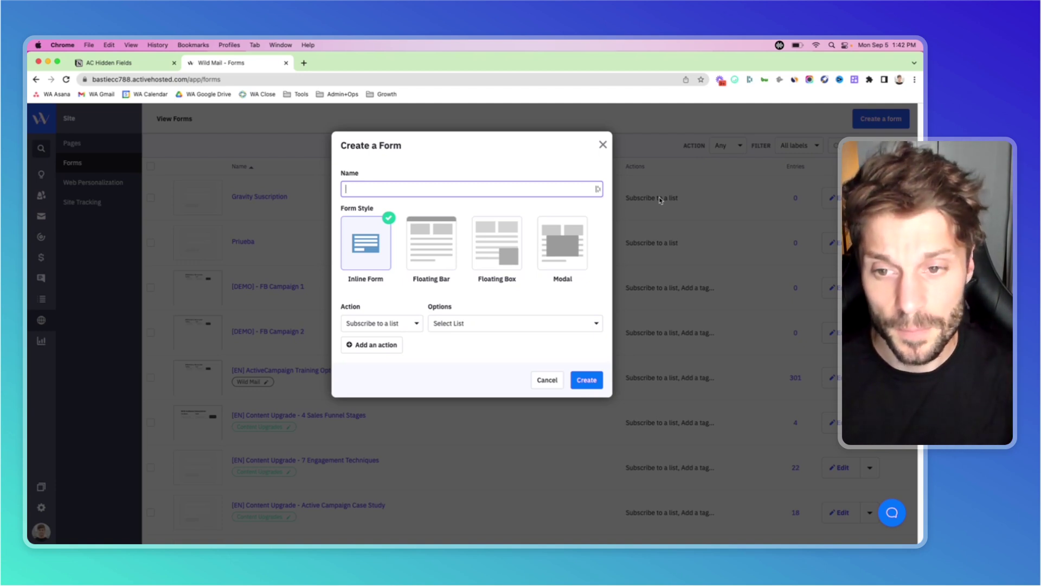
{"action": "type", "text": "Test"}
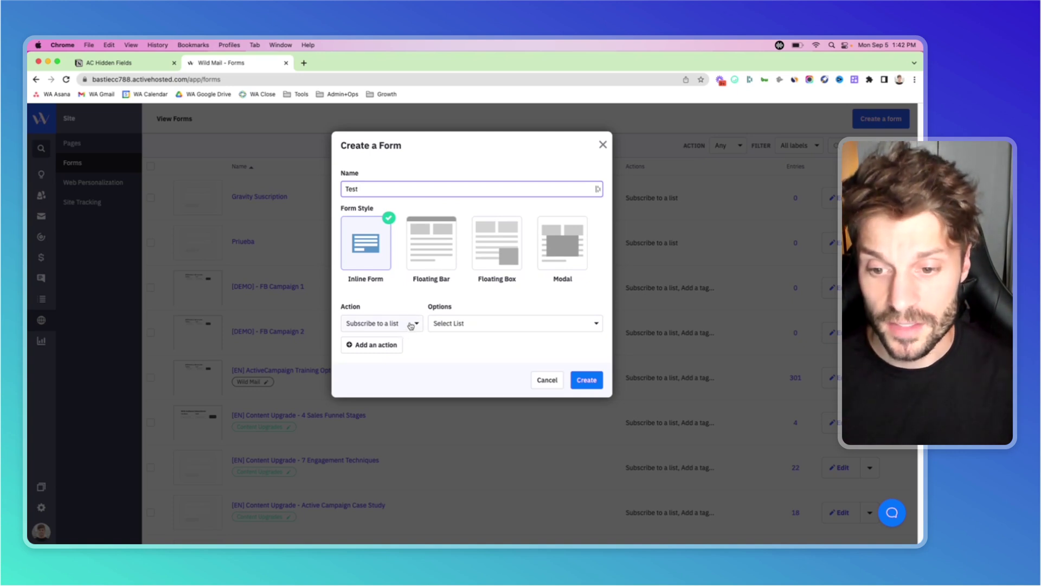
{"action": "left_click", "coordinate": [549, 326]}
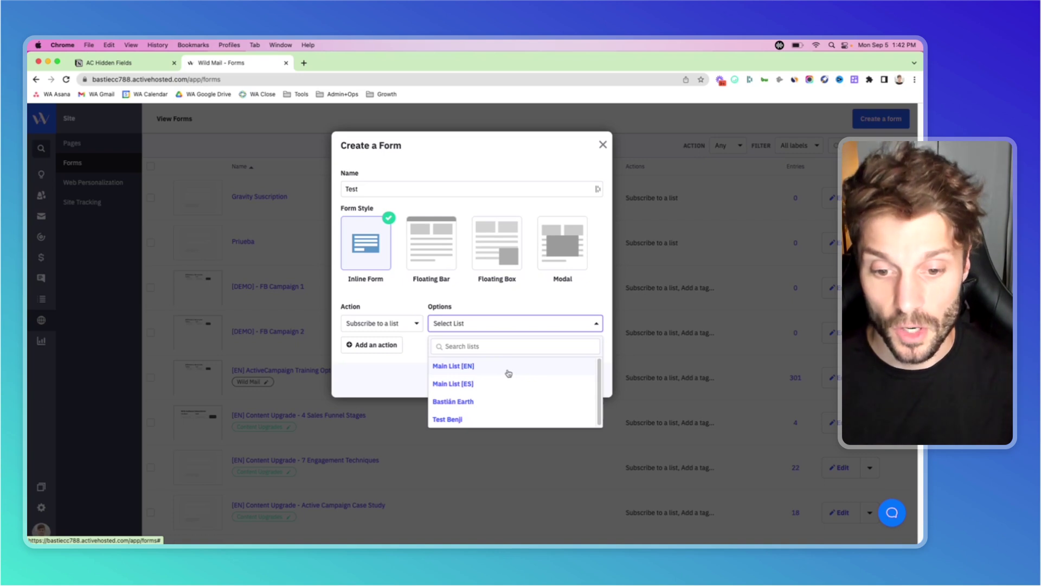
{"action": "left_click", "coordinate": [508, 370]}
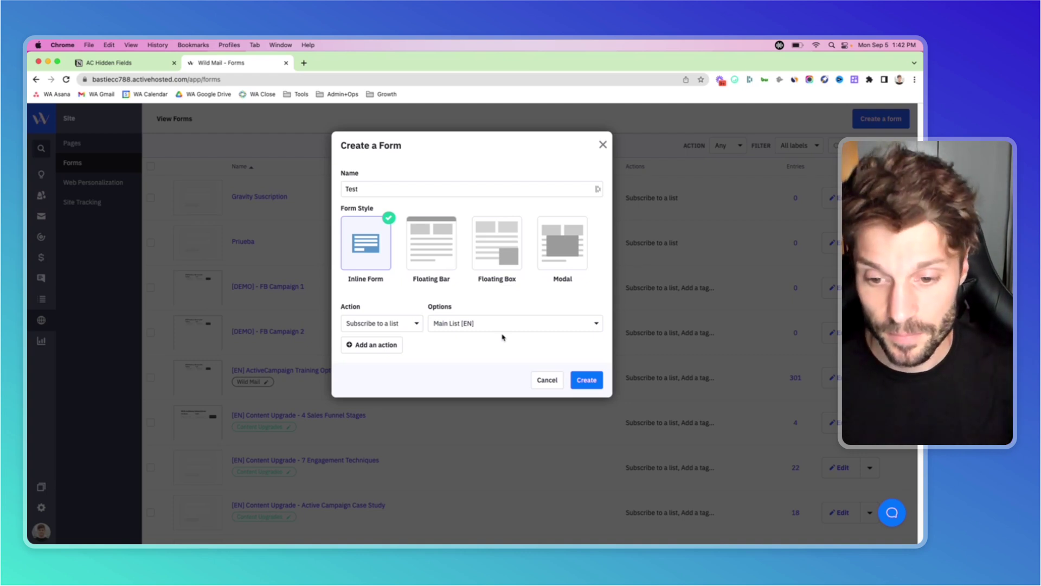
{"action": "left_click", "coordinate": [587, 381]}
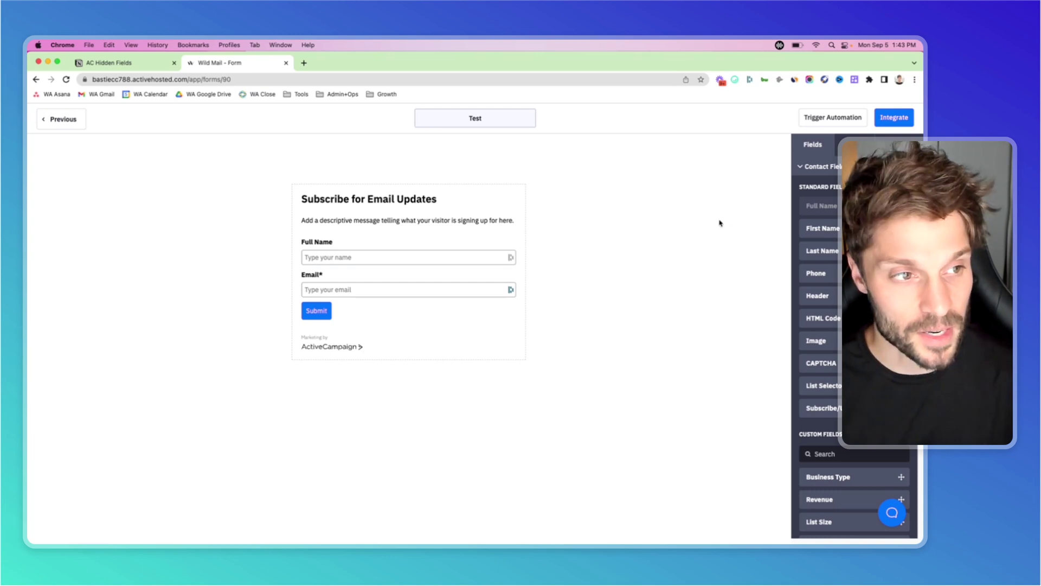
Switch AC Branding off in the form's Style settings under Miscellaneous.
{"action": "left_click", "coordinate": [860, 144]}
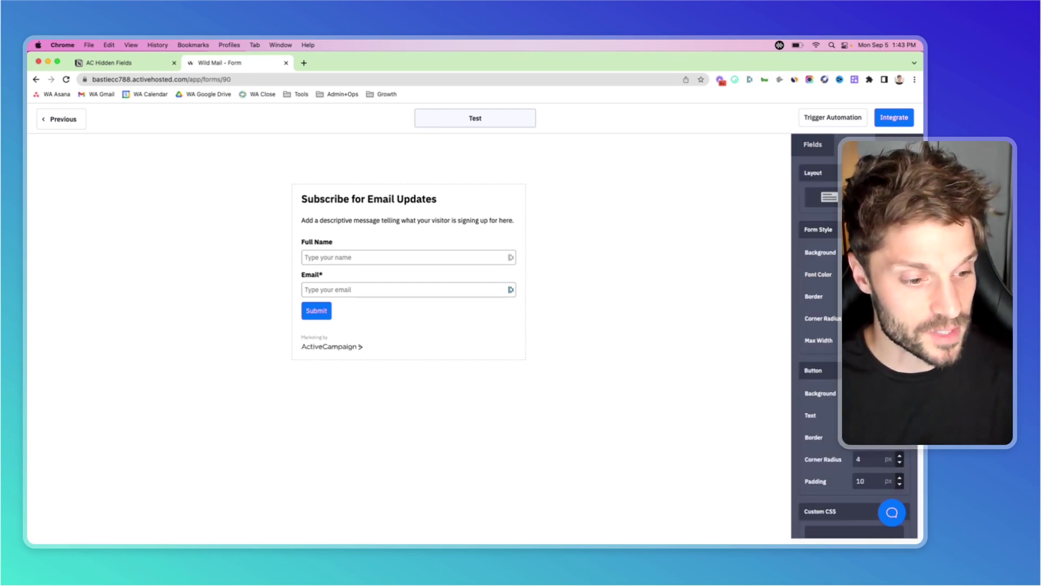
{"action": "scroll", "coordinate": [834, 490], "scroll_direction": "down", "scroll_amount": 5}
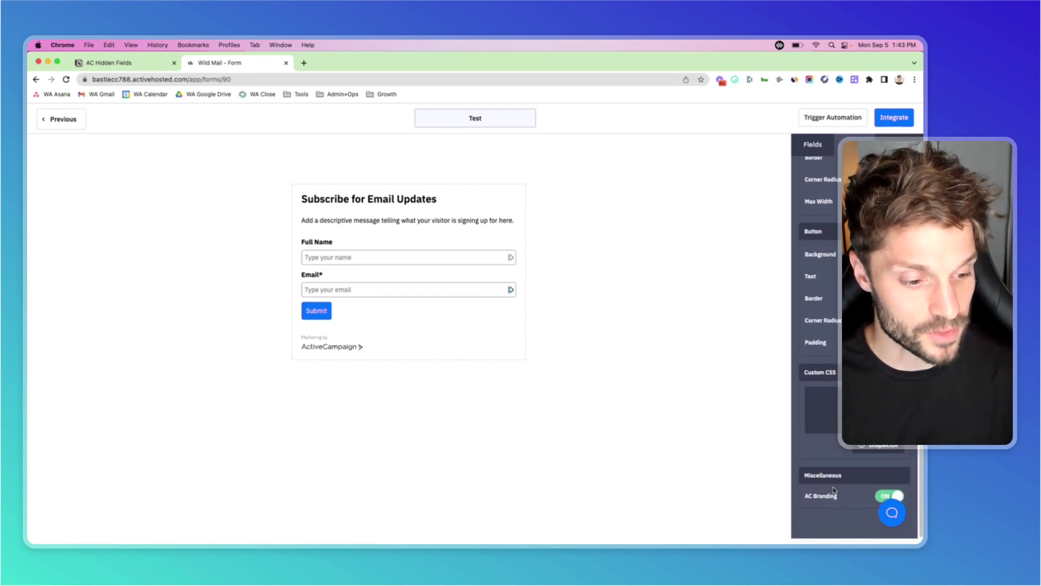
{"action": "left_click", "coordinate": [896, 495]}
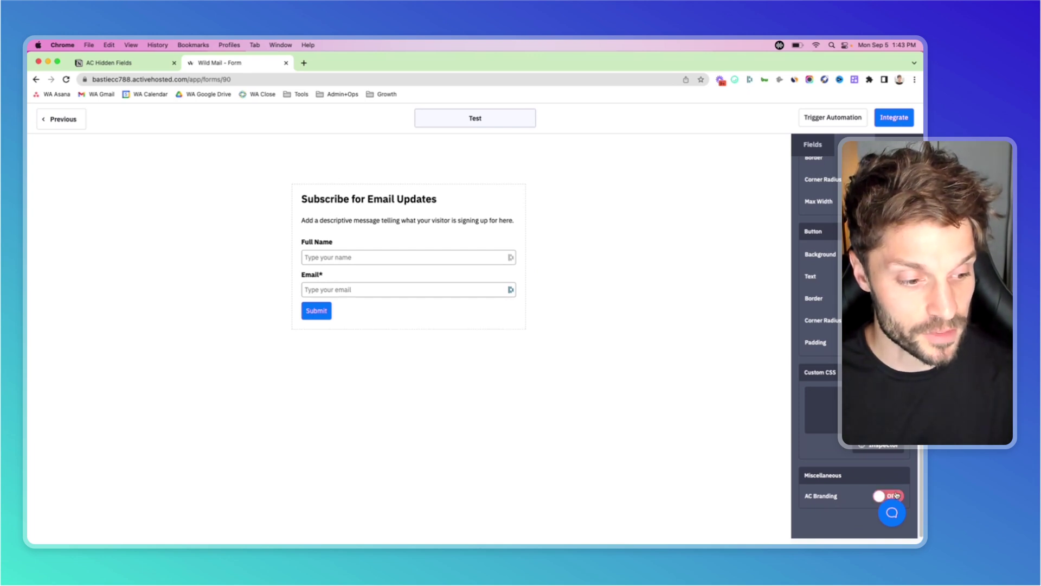
{"action": "scroll", "coordinate": [819, 325], "scroll_direction": "up", "scroll_amount": 5}
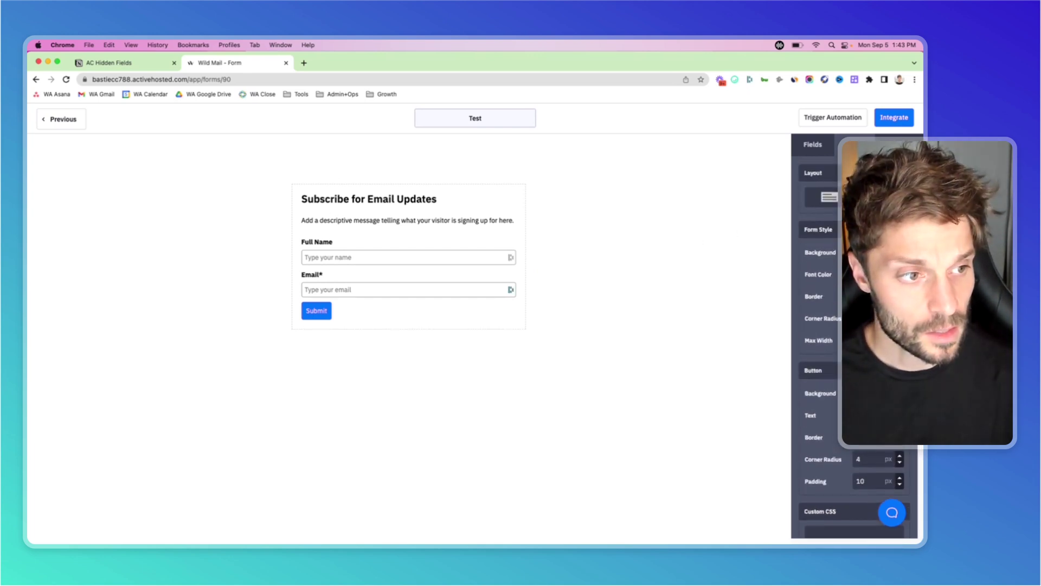
{"action": "left_click", "coordinate": [813, 144]}
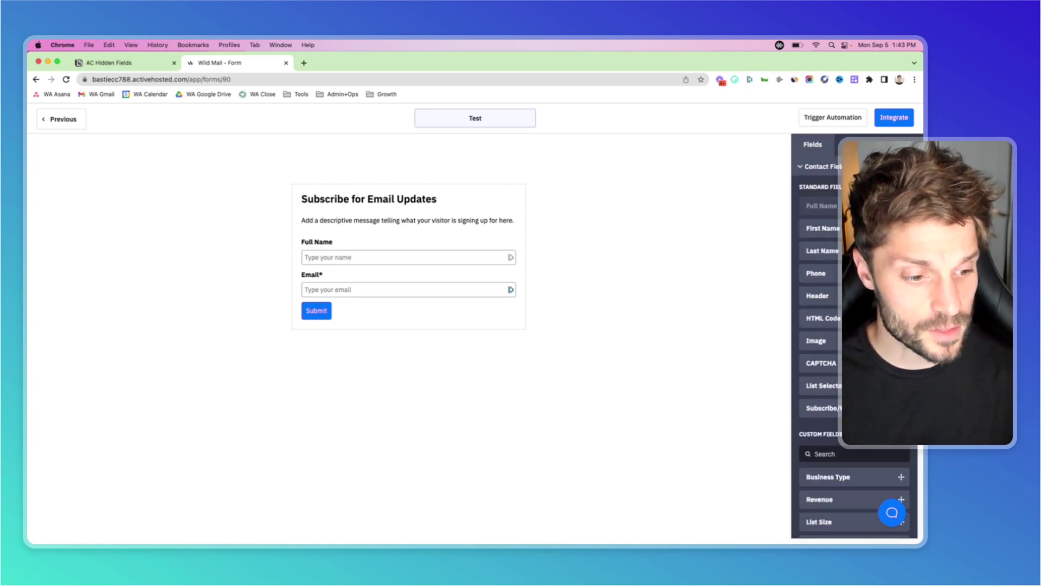
{"action": "scroll", "coordinate": [854, 379], "scroll_direction": "down", "scroll_amount": 3}
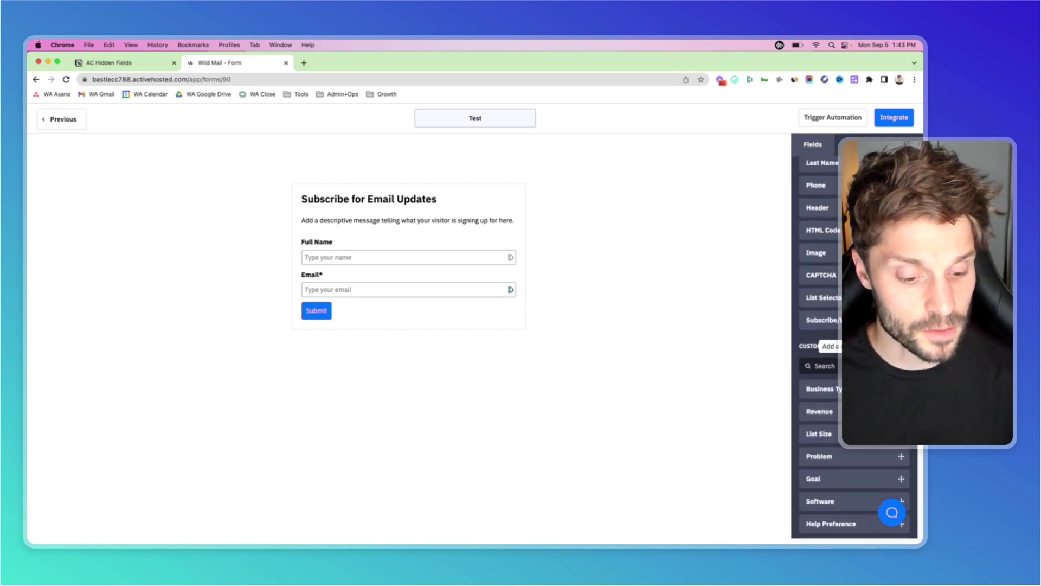
Add a custom Hidden Field named 'SOURCE TEST' in the General Details group.
{"action": "left_click", "coordinate": [901, 345]}
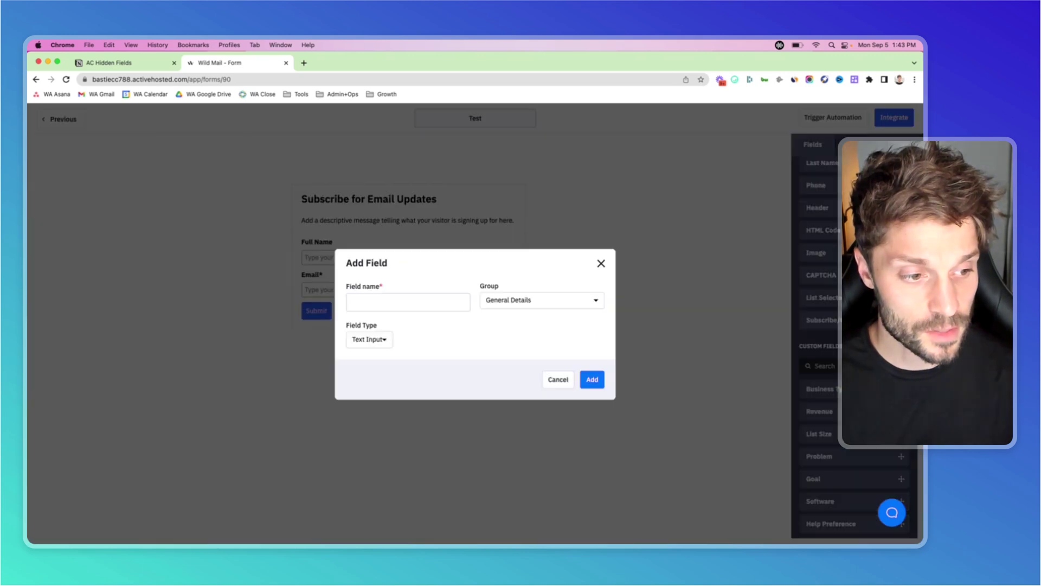
{"action": "left_click", "coordinate": [445, 305]}
{"action": "type", "text": "SOURCE TEST"}
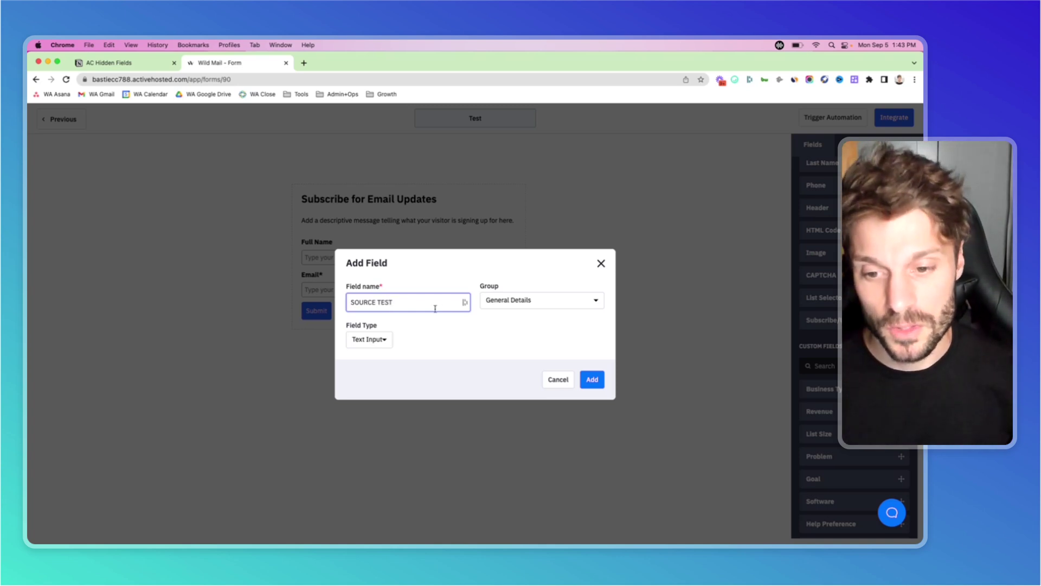
{"action": "left_click", "coordinate": [545, 303]}
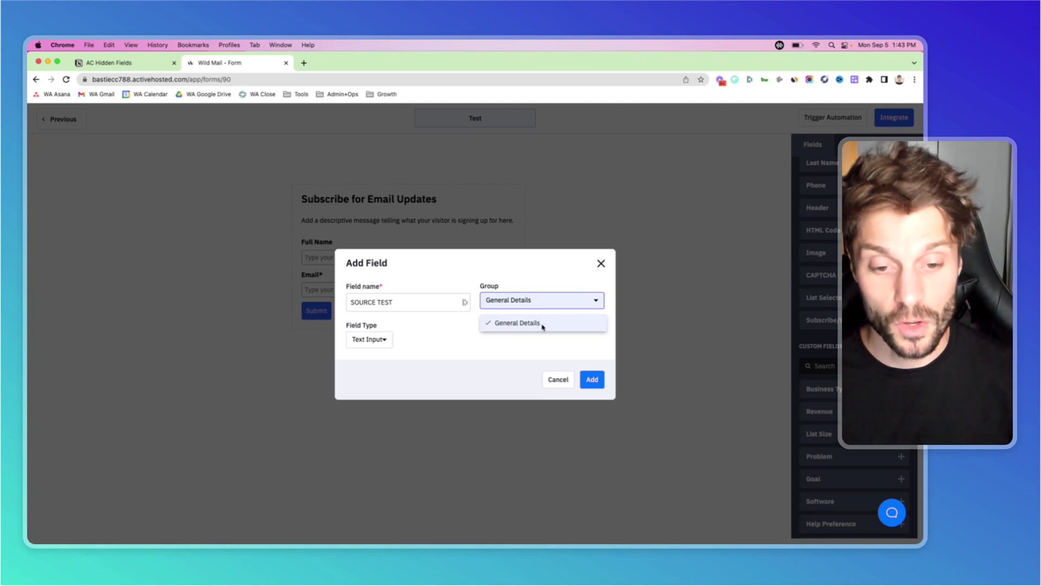
{"action": "left_click", "coordinate": [542, 324]}
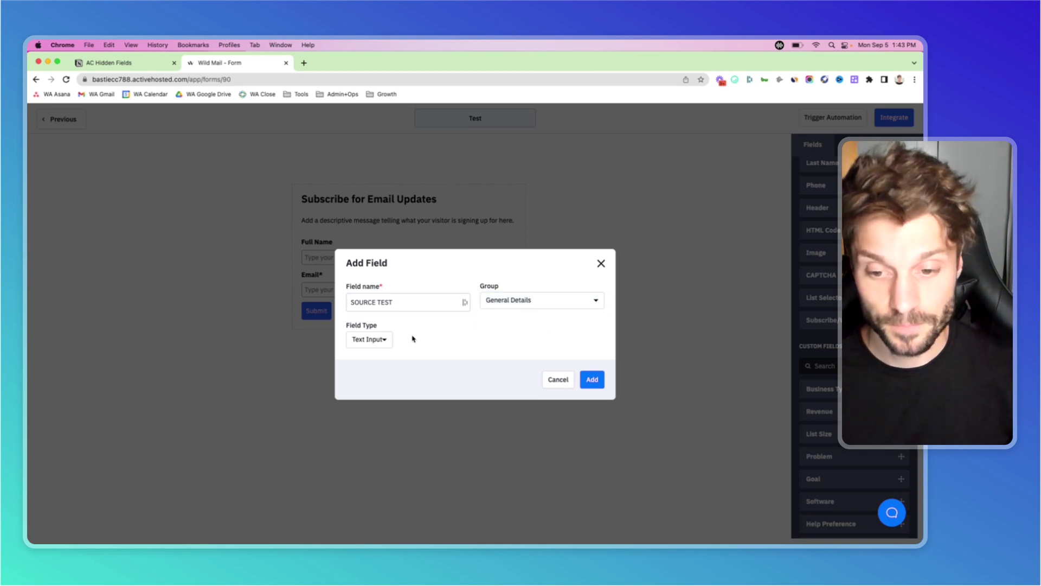
{"action": "left_click", "coordinate": [383, 341]}
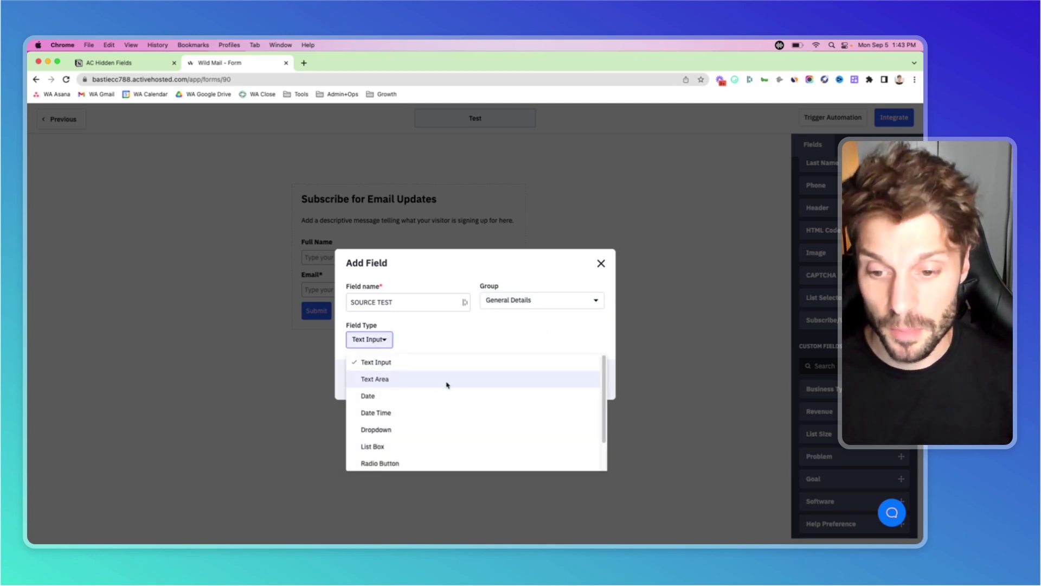
{"action": "scroll", "coordinate": [447, 385], "scroll_direction": "down", "scroll_amount": 2}
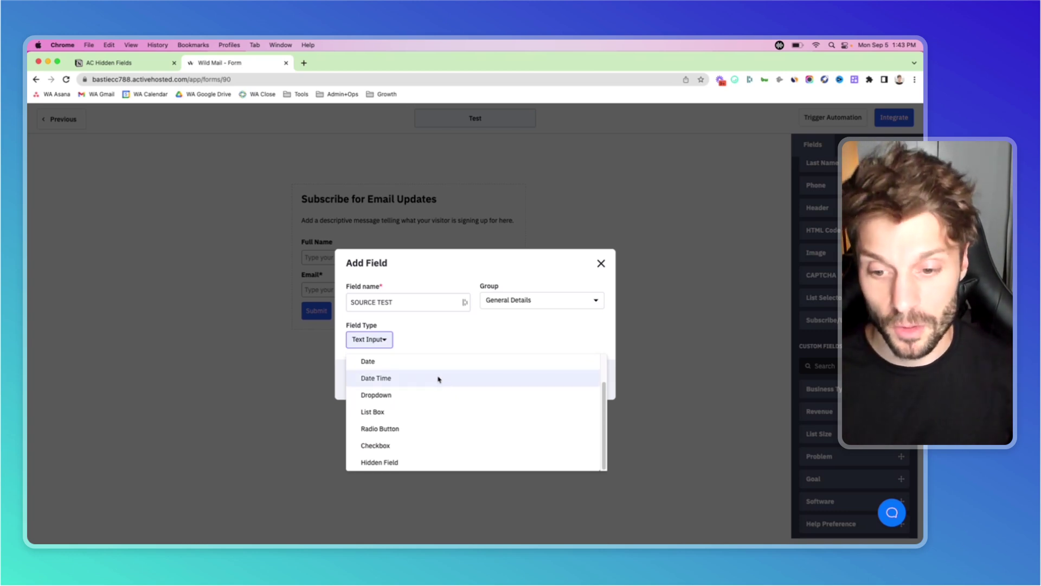
{"action": "left_click", "coordinate": [426, 463]}
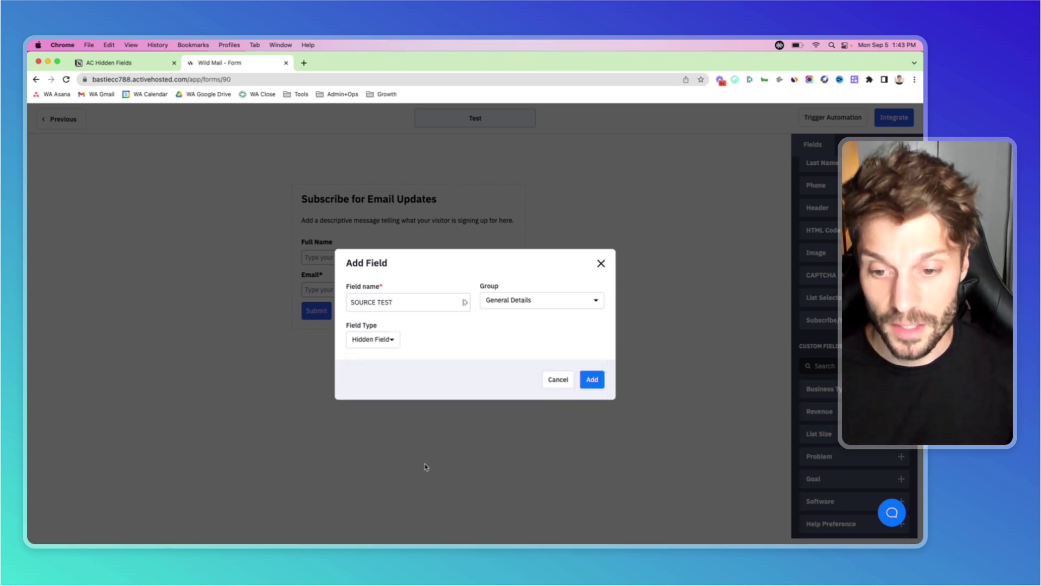
{"action": "left_click", "coordinate": [593, 379]}
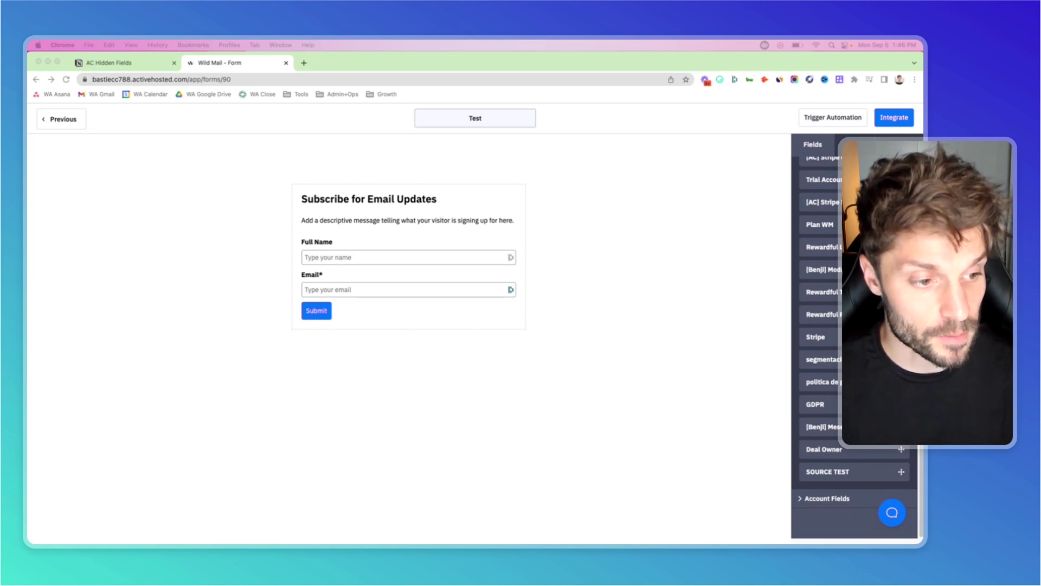
Drag the SOURCE TEST hidden field onto the Test form just below Email and select it.
{"action": "scroll", "coordinate": [820, 336], "scroll_direction": "up", "scroll_amount": 5}
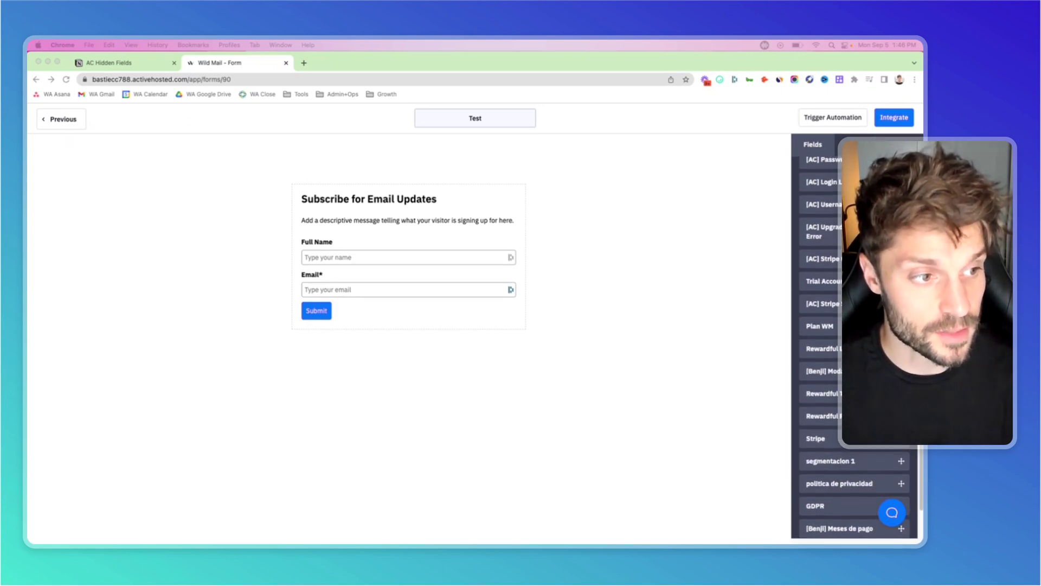
{"action": "scroll", "coordinate": [820, 336], "scroll_direction": "down", "scroll_amount": 10}
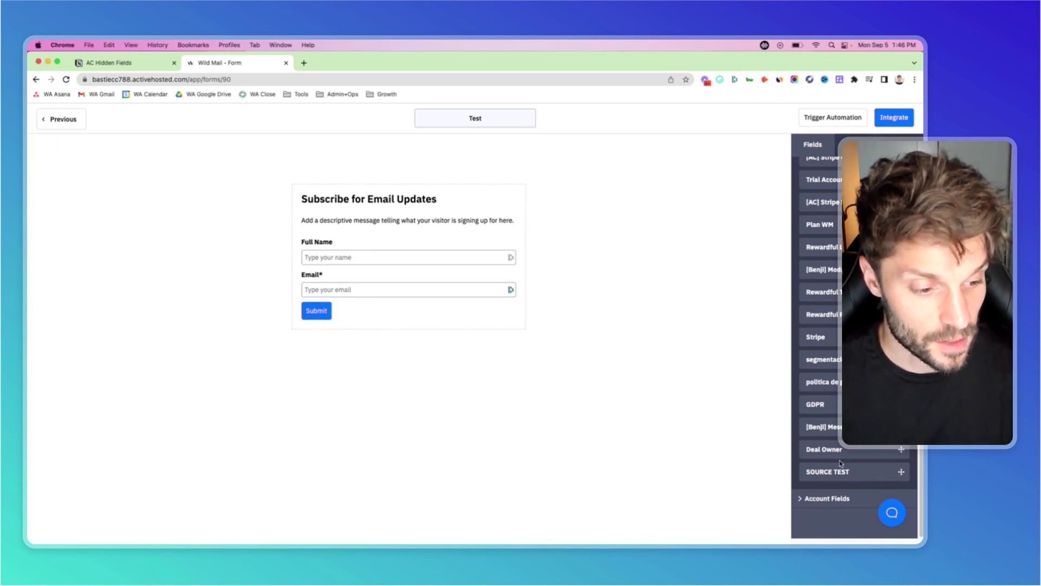
{"action": "left_click_drag", "start_coordinate": [846, 467], "coordinate": [413, 302]}
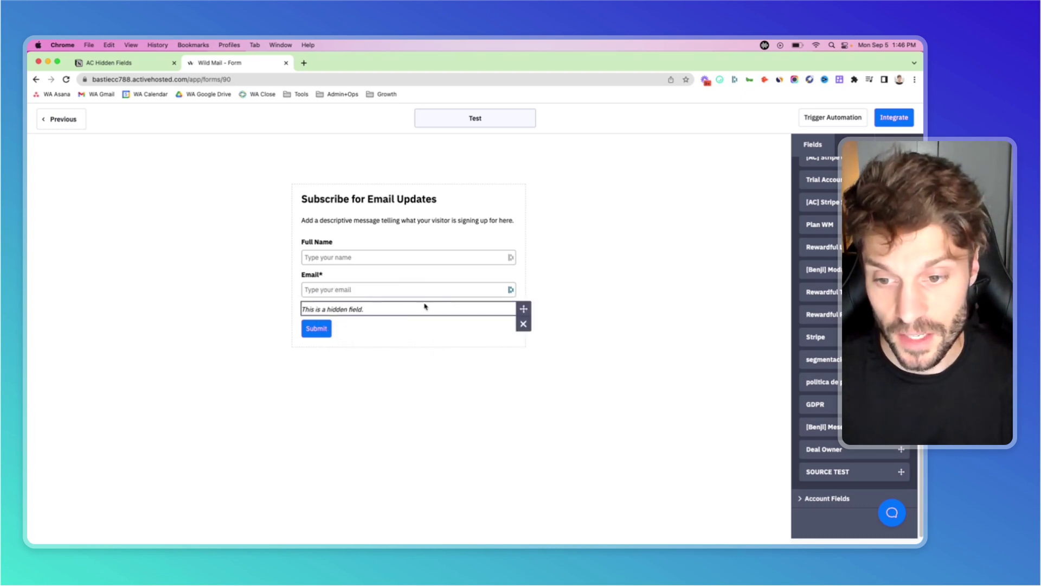
{"action": "left_click", "coordinate": [365, 314]}
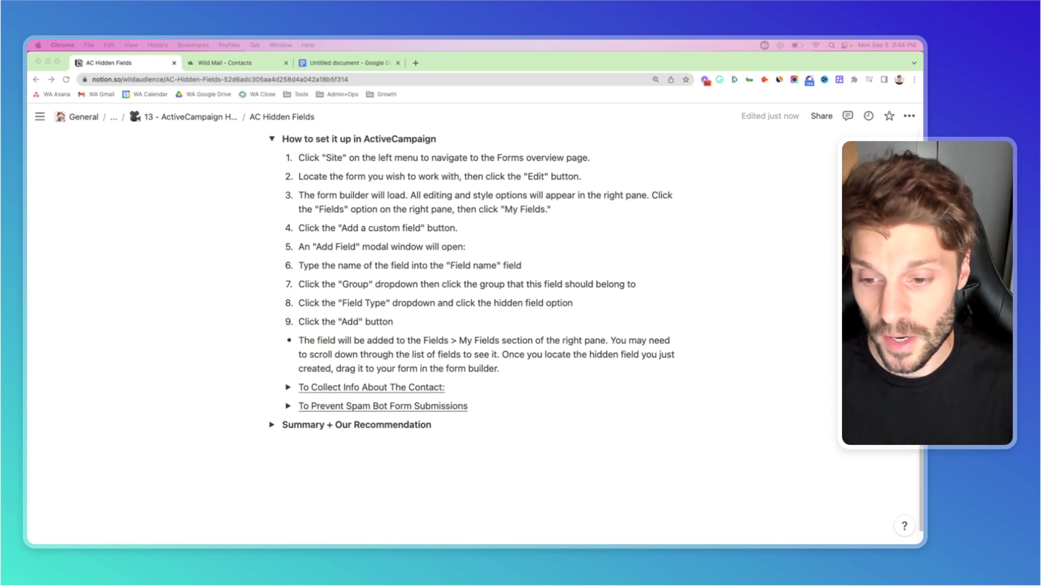
Expand the 'To Collect Info About The Contact' notes, then go to the Wild Mail Contacts tab.
{"action": "left_click", "coordinate": [289, 390]}
{"action": "left_click", "coordinate": [288, 388]}
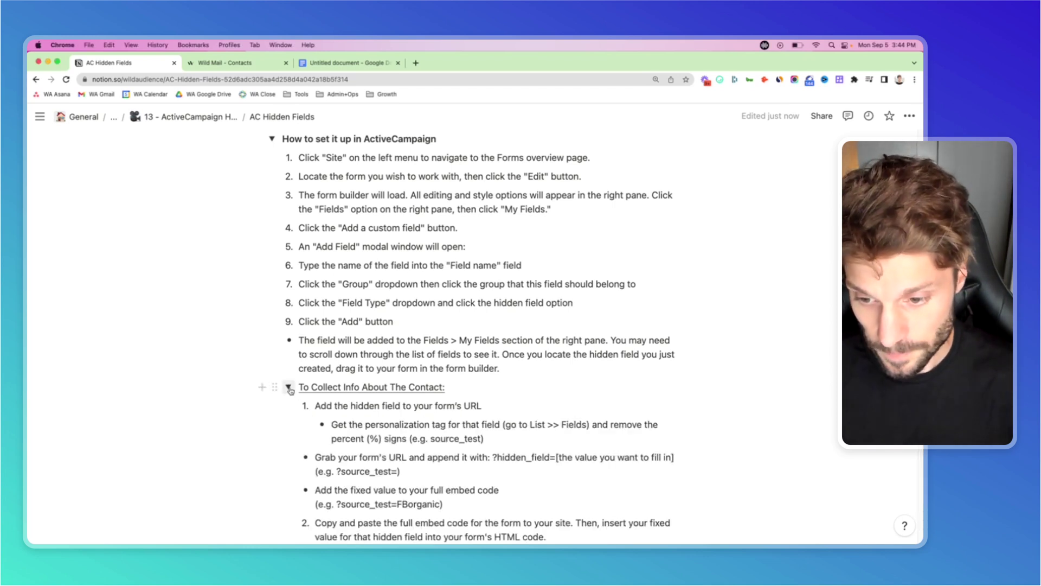
{"action": "scroll", "coordinate": [542, 366], "scroll_direction": "down", "scroll_amount": 3}
{"action": "scroll", "coordinate": [543, 366], "scroll_direction": "down", "scroll_amount": 1}
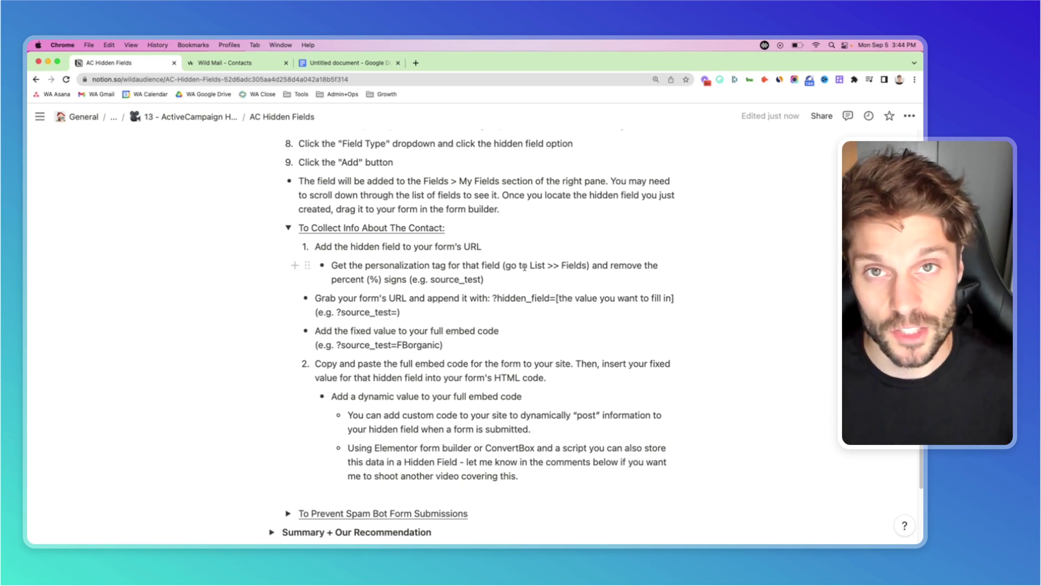
{"action": "left_click", "coordinate": [244, 67]}
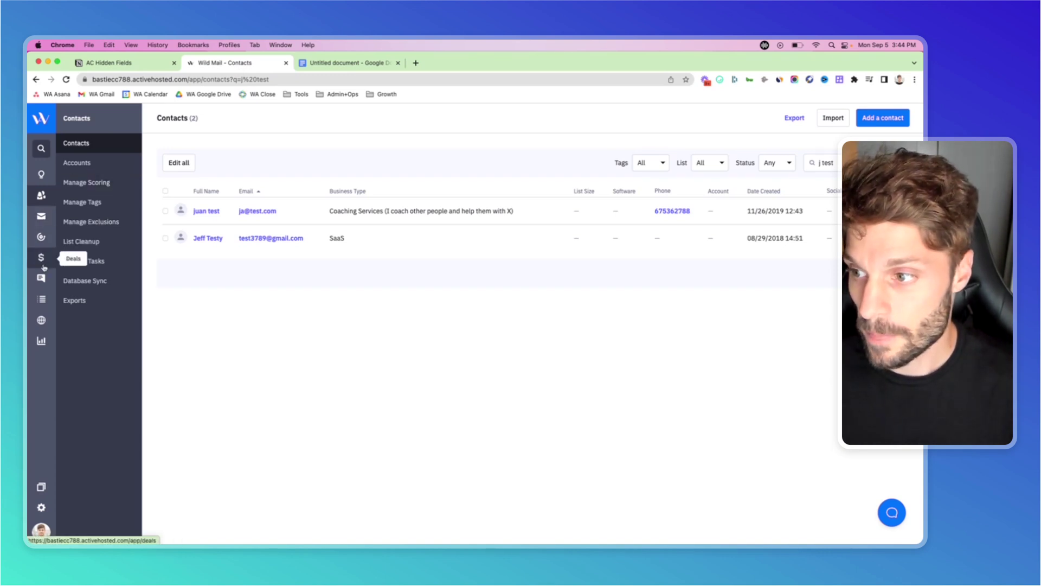
Search Manage Fields for 'source test' and select the %SOURCE_TEST% personalization tag.
{"action": "left_click", "coordinate": [41, 302]}
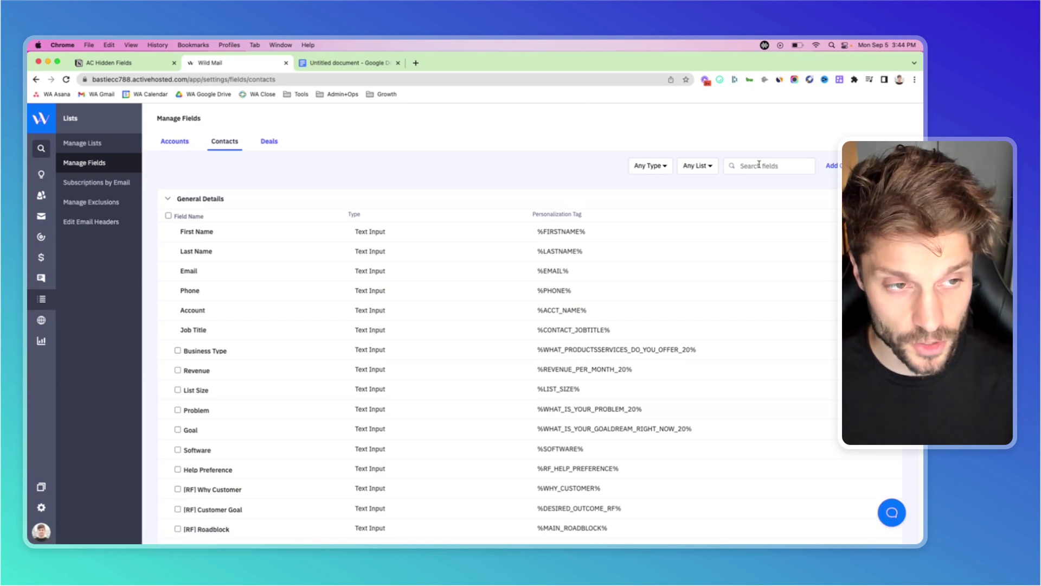
{"action": "left_click", "coordinate": [759, 163]}
{"action": "type", "text": "source test"}
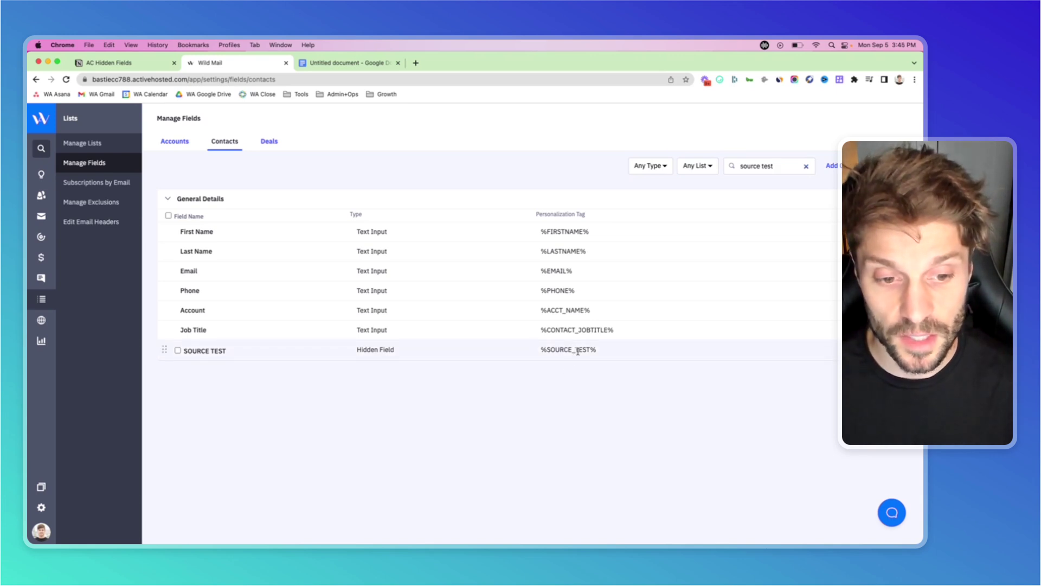
{"action": "double_click", "coordinate": [578, 351]}
{"action": "triple_click", "coordinate": [572, 351]}
{"action": "key", "text": "super+c"}
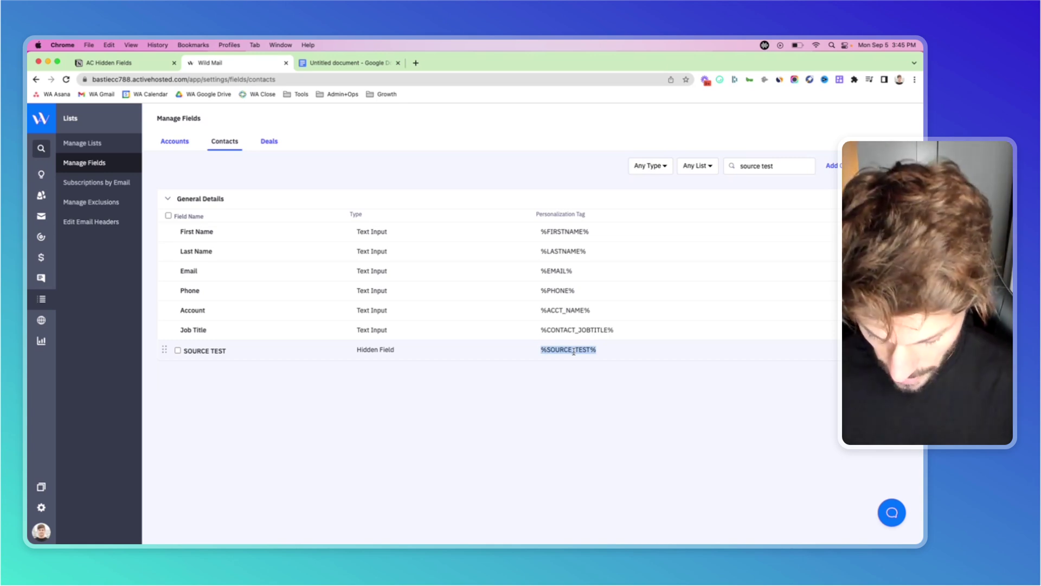
Paste the tag into the untitled Google Doc and trim it to SOURCE_TEST without percent signs.
{"action": "left_click", "coordinate": [350, 64]}
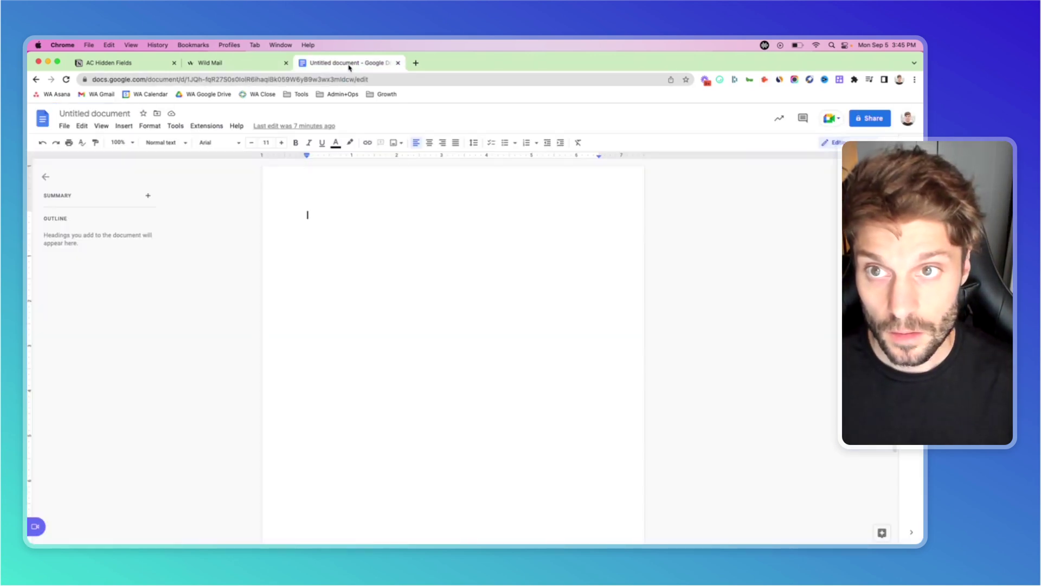
{"action": "key", "text": "super+v"}
{"action": "key", "text": "Return"}
{"action": "key", "text": "Up"}
{"action": "key", "text": "Delete"}
{"action": "key", "text": "super+Right"}
{"action": "key", "text": "BackSpace"}
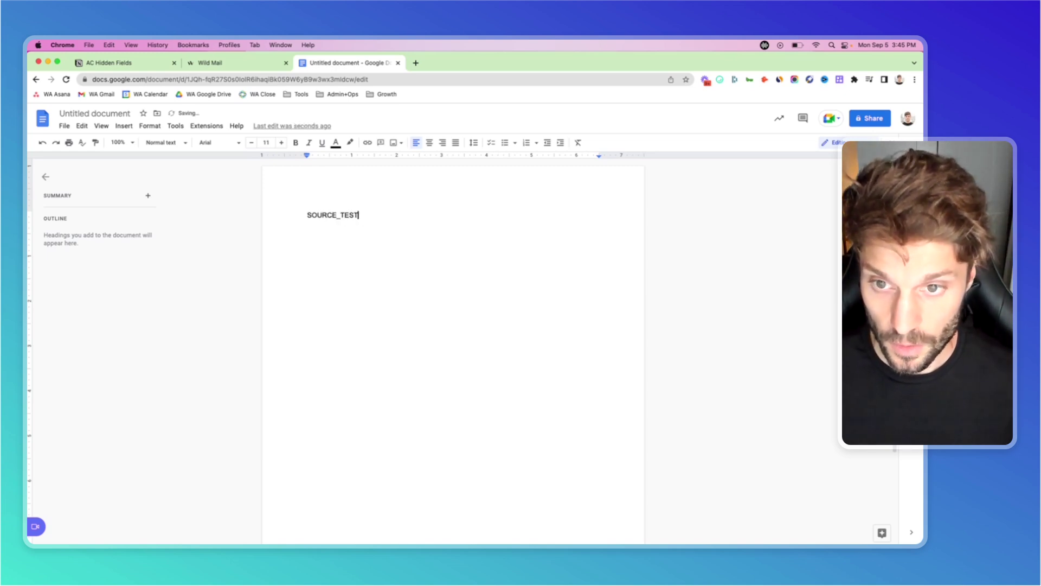
{"action": "left_click", "coordinate": [241, 63]}
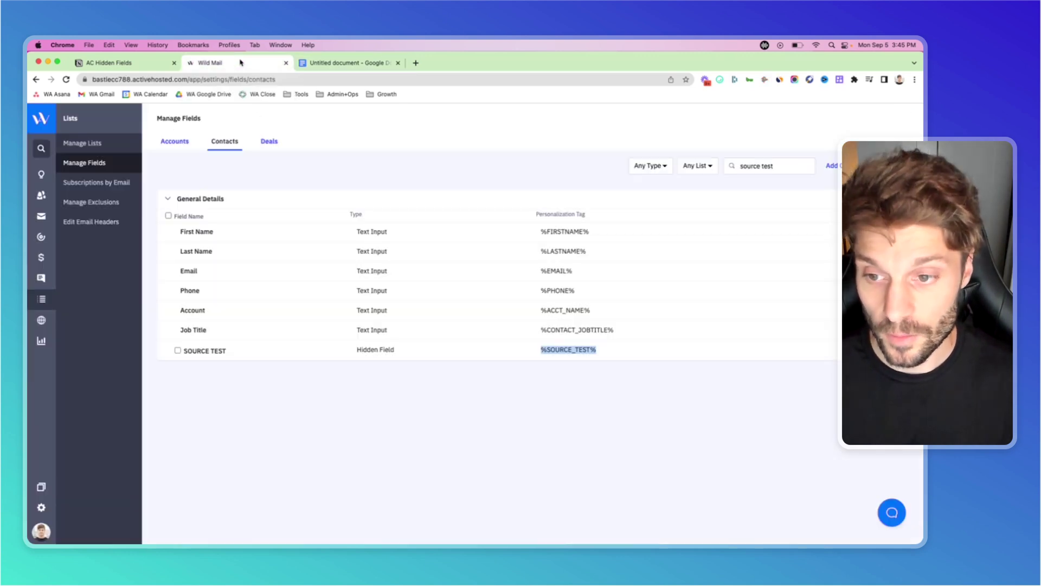
Copy the Test form's shareable link from its Integrate page in Wild Mail.
{"action": "left_click", "coordinate": [44, 323]}
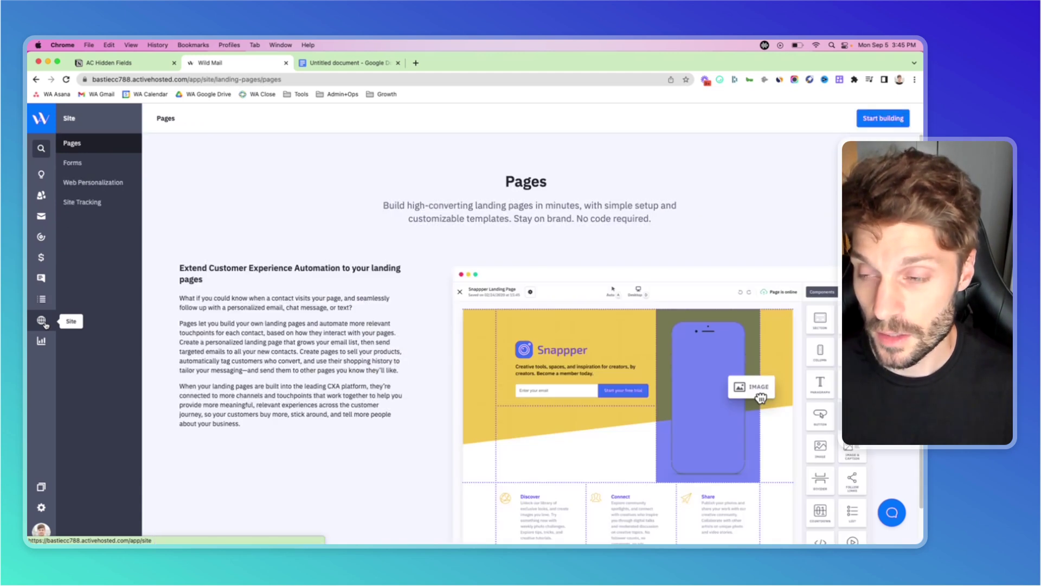
{"action": "left_click", "coordinate": [90, 160]}
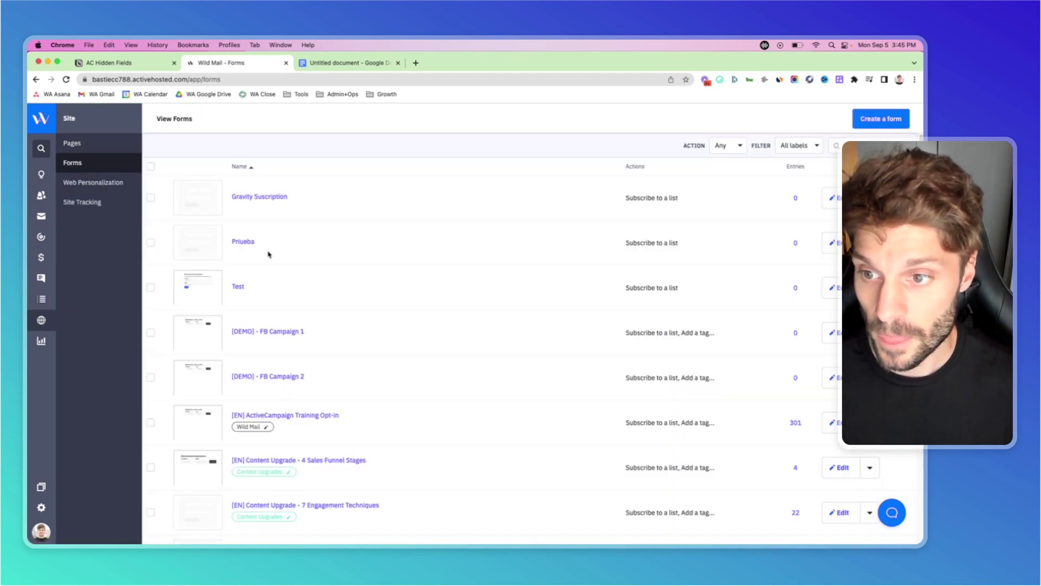
{"action": "left_click", "coordinate": [239, 289]}
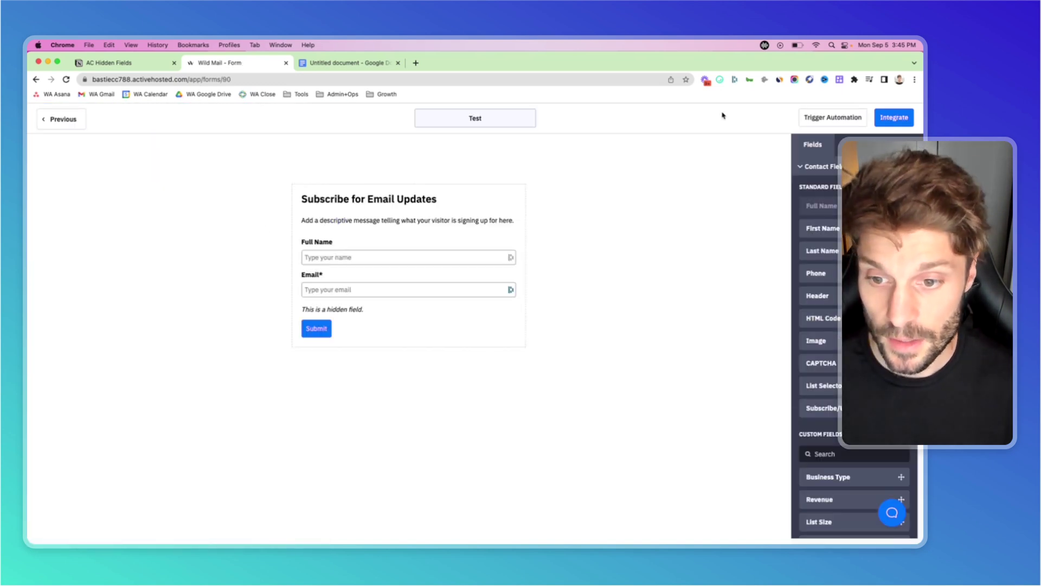
{"action": "left_click", "coordinate": [895, 120]}
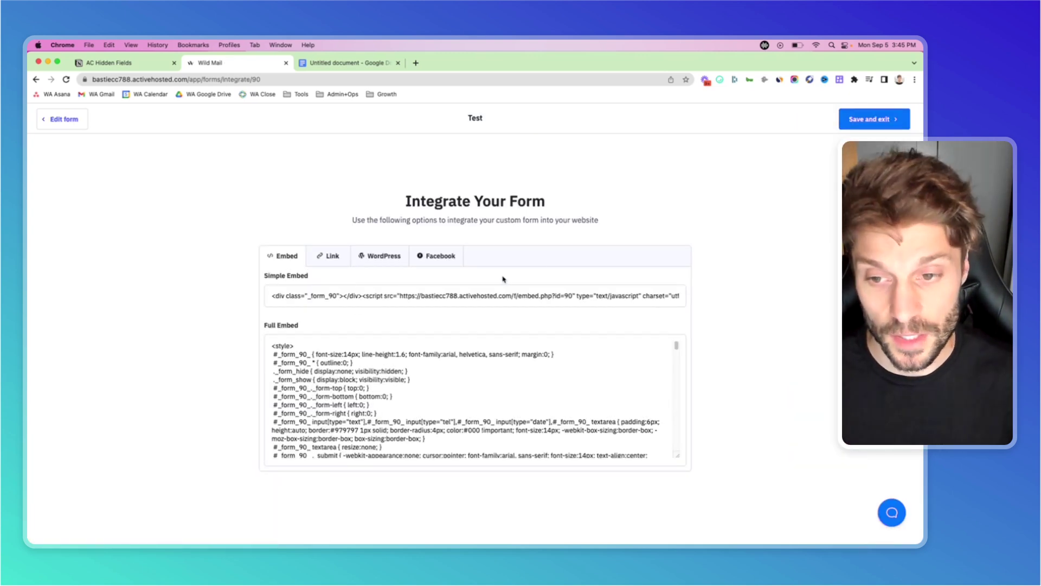
{"action": "left_click", "coordinate": [327, 259]}
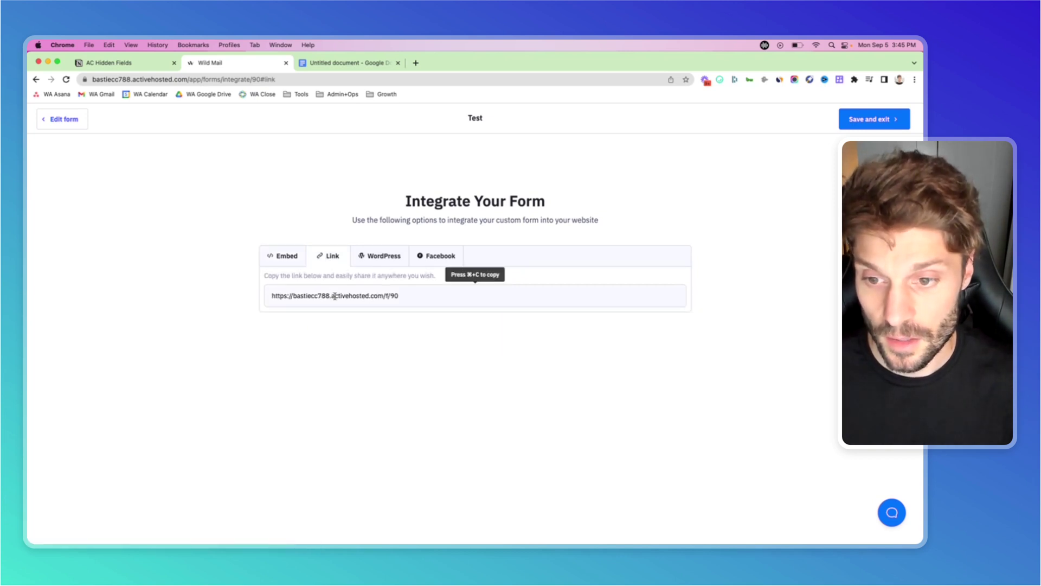
{"action": "left_click", "coordinate": [334, 296]}
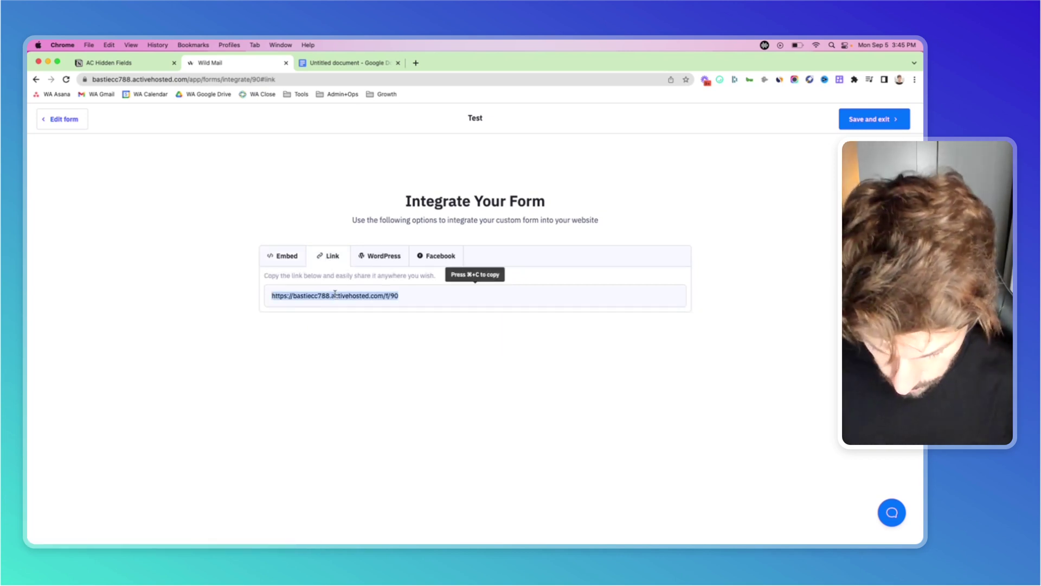
{"action": "key", "text": "super+c"}
Paste the Test form link on a new line below SOURCE_TEST in the Google Doc.
{"action": "left_click", "coordinate": [383, 63]}
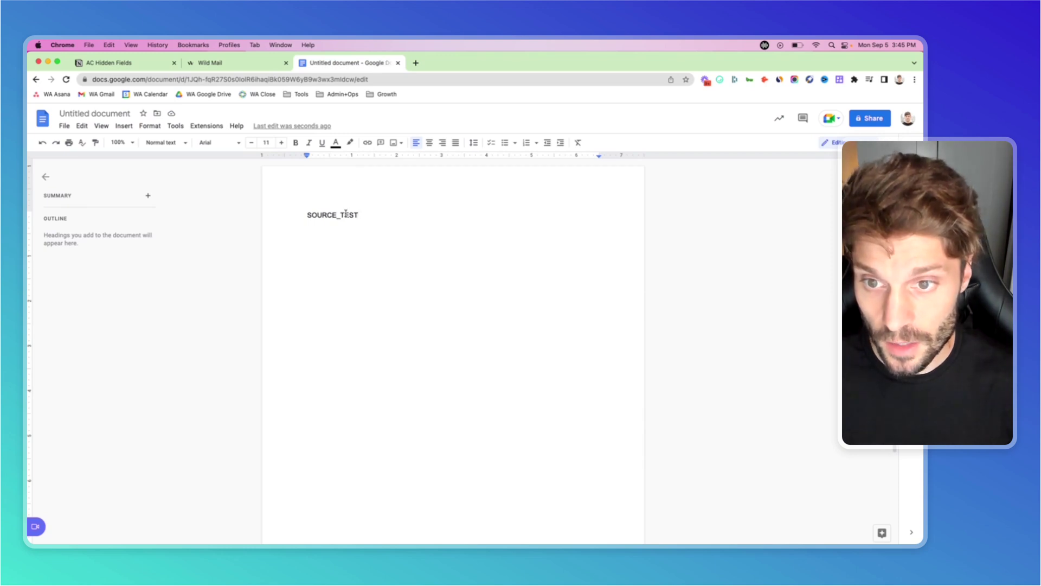
{"action": "key", "text": "Return"}
{"action": "key", "text": "super+v"}
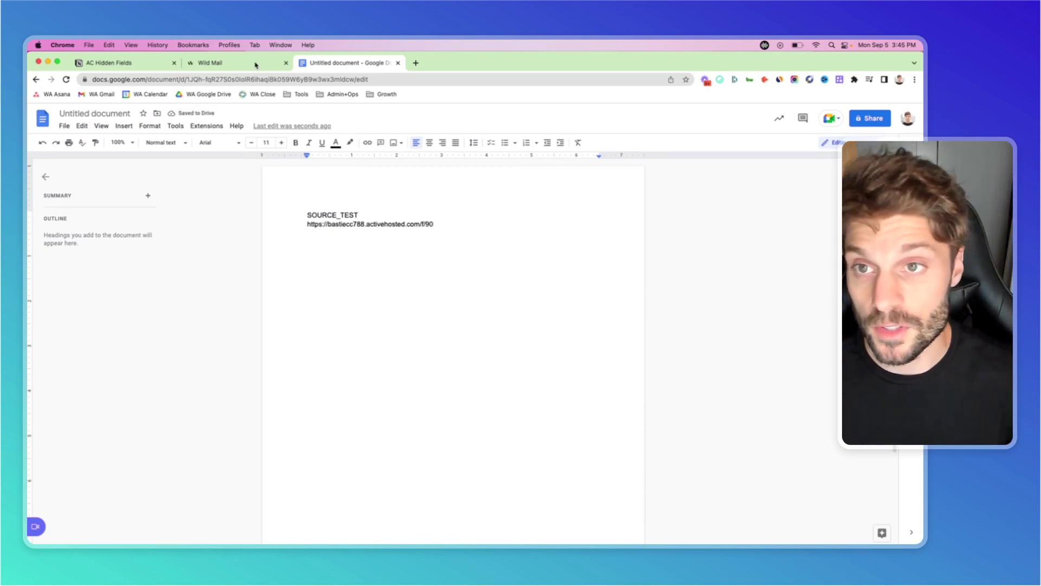
Read through the Notion AC Hidden Fields 'To Collect Info' steps for adding ?source_test=FBorganic.
{"action": "left_click", "coordinate": [145, 68]}
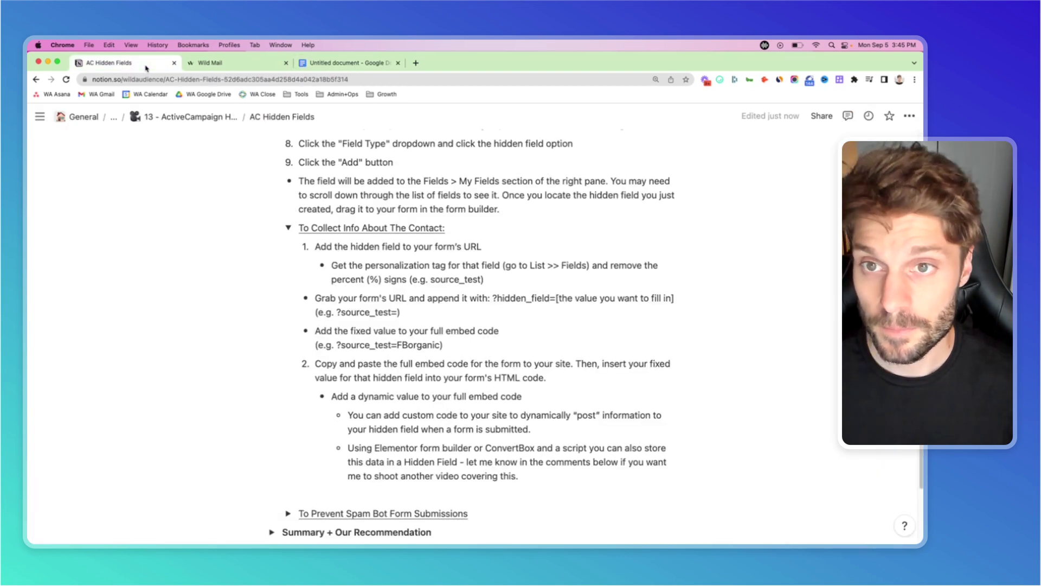
{"action": "scroll", "coordinate": [488, 264], "scroll_direction": "down", "scroll_amount": 2}
{"action": "scroll", "coordinate": [488, 264], "scroll_direction": "down", "scroll_amount": 1}
{"action": "scroll", "coordinate": [435, 225], "scroll_direction": "down", "scroll_amount": 1}
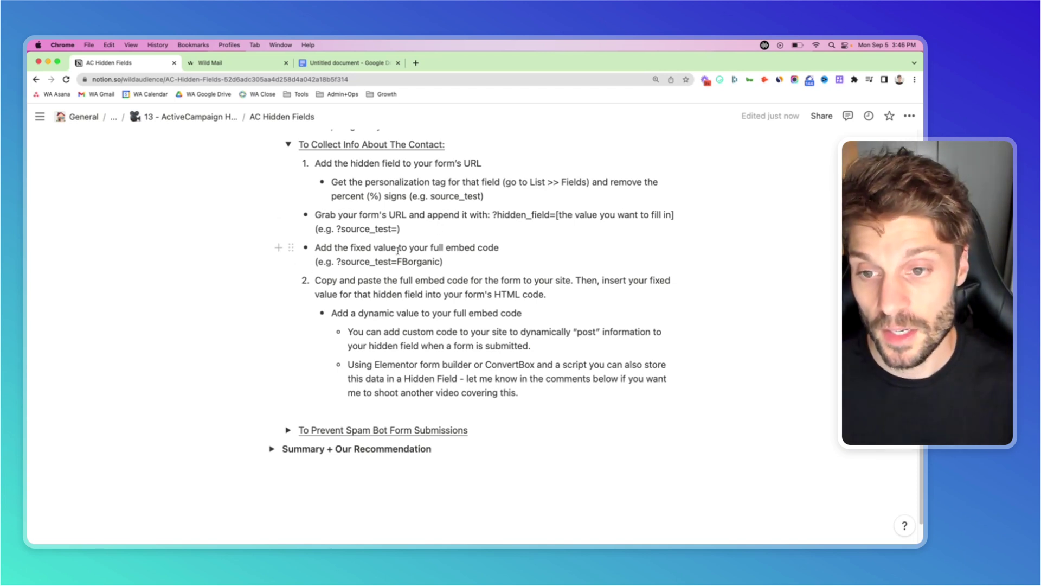
{"action": "scroll", "coordinate": [397, 251], "scroll_direction": "down", "scroll_amount": 1}
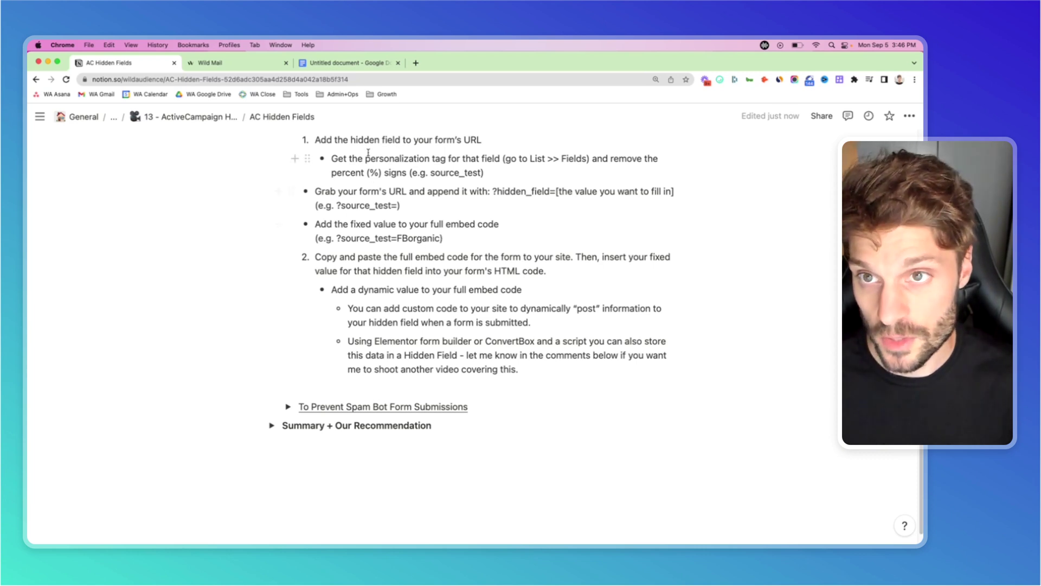
Append ?SOURCE_TEST=FBorganic to the form link and delete the separate SOURCE_TEST line.
{"action": "left_click", "coordinate": [356, 63]}
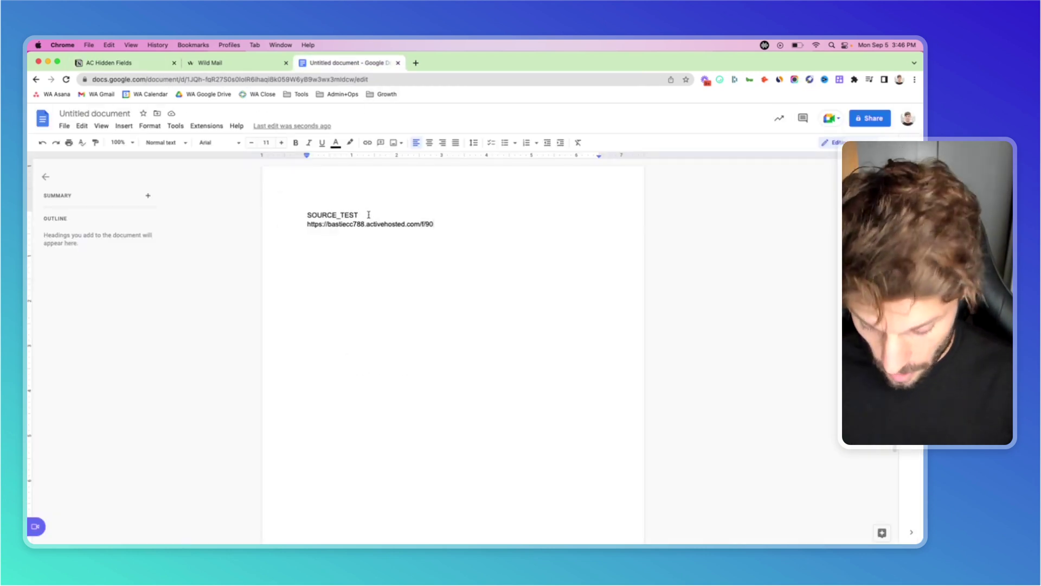
{"action": "type", "text": "?source"}
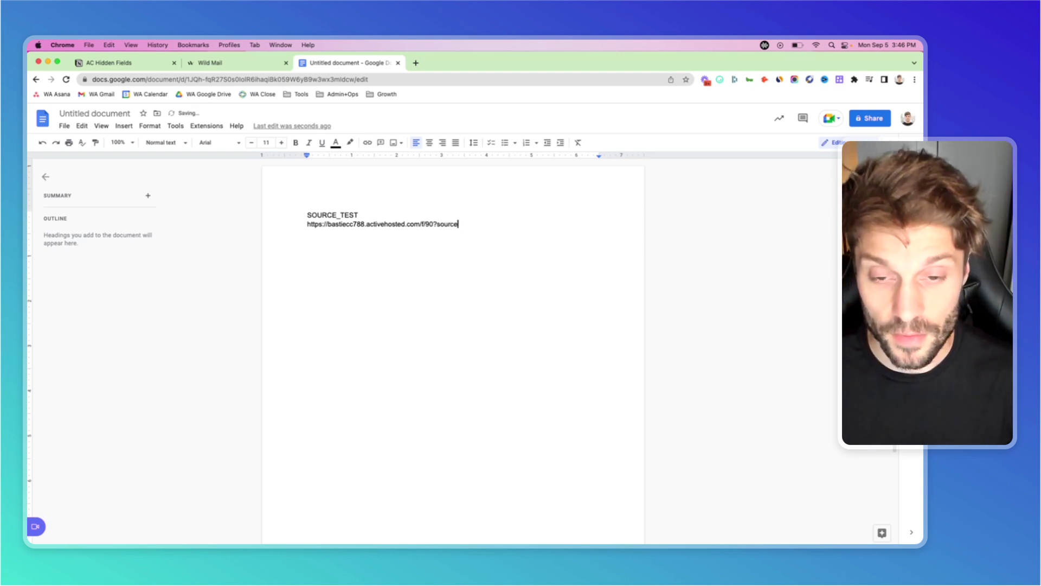
{"action": "type", "text": "_test"}
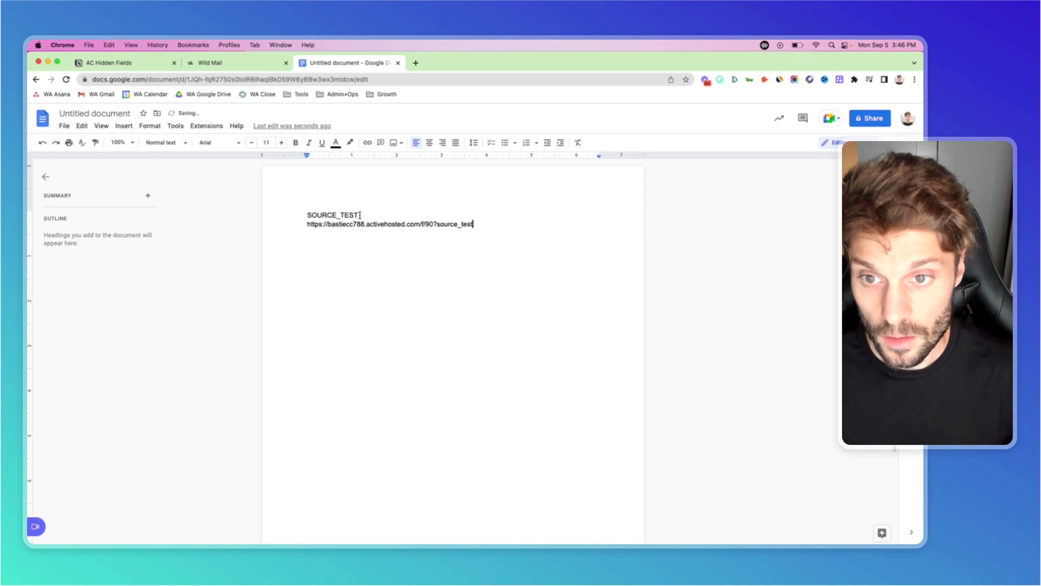
{"action": "left_click_drag", "start_coordinate": [360, 215], "coordinate": [305, 216]}
{"action": "key", "text": "BackSpace"}
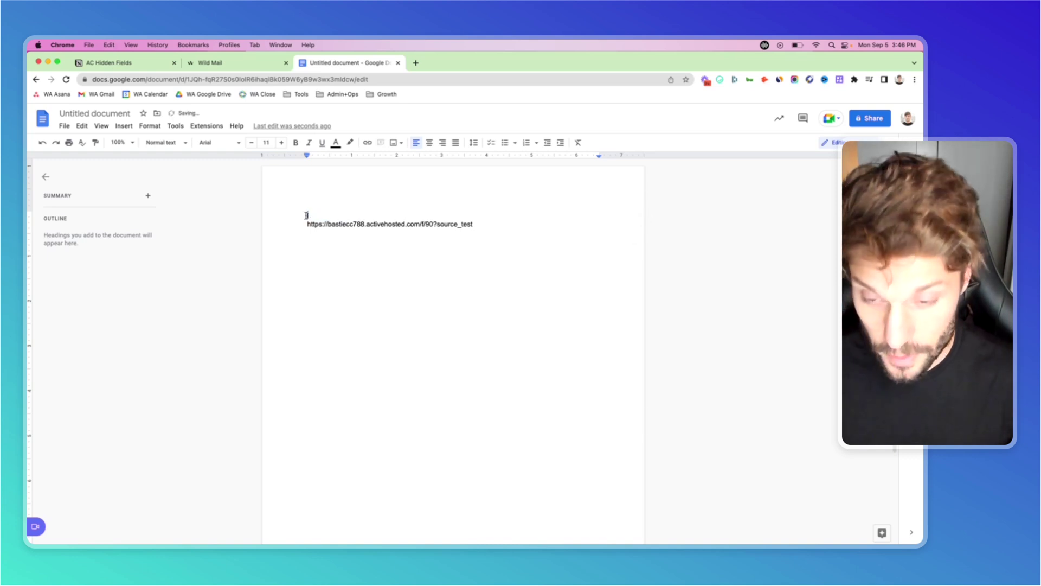
{"action": "key", "text": "Delete"}
{"action": "left_click_drag", "start_coordinate": [473, 224], "coordinate": [437, 223]}
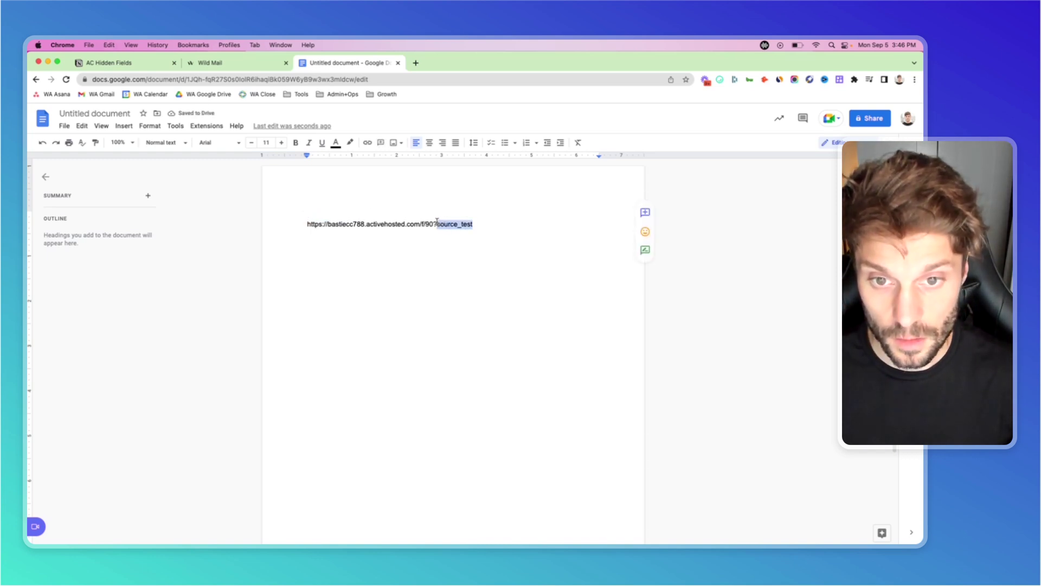
{"action": "type", "text": "SOURCE_TEST"}
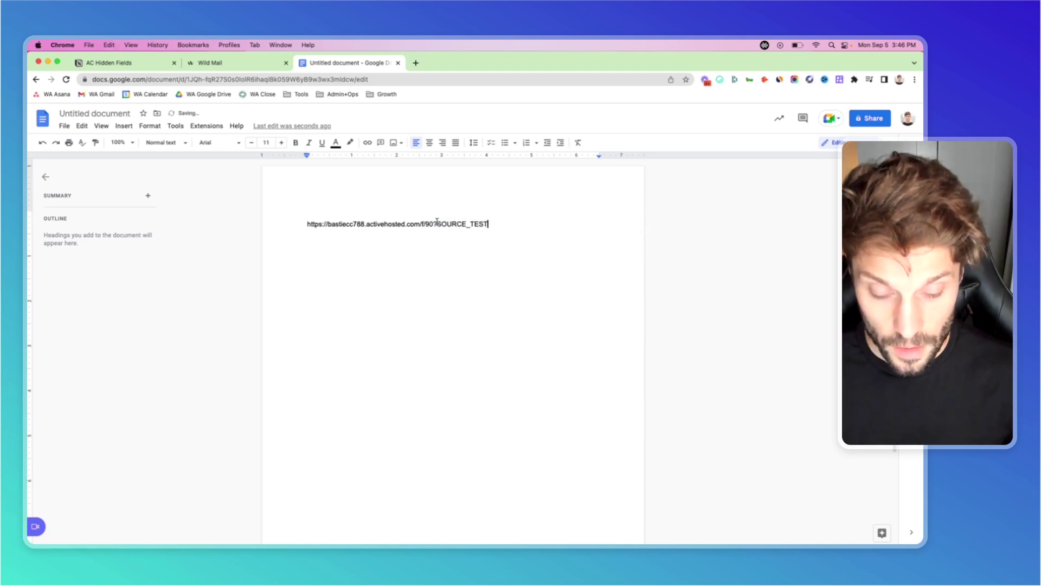
{"action": "type", "text": "="}
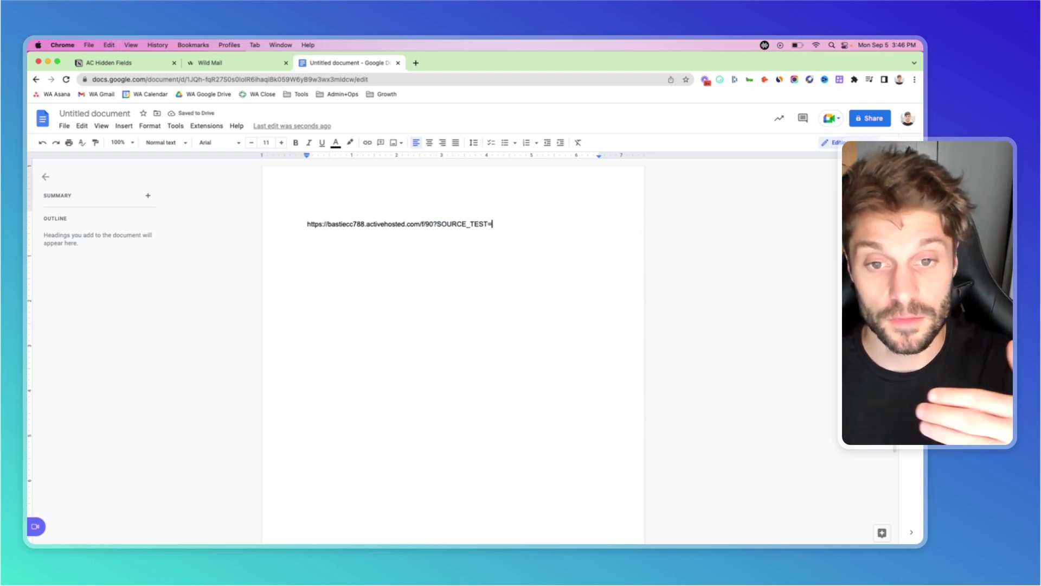
{"action": "type", "text": "FBorgan"}
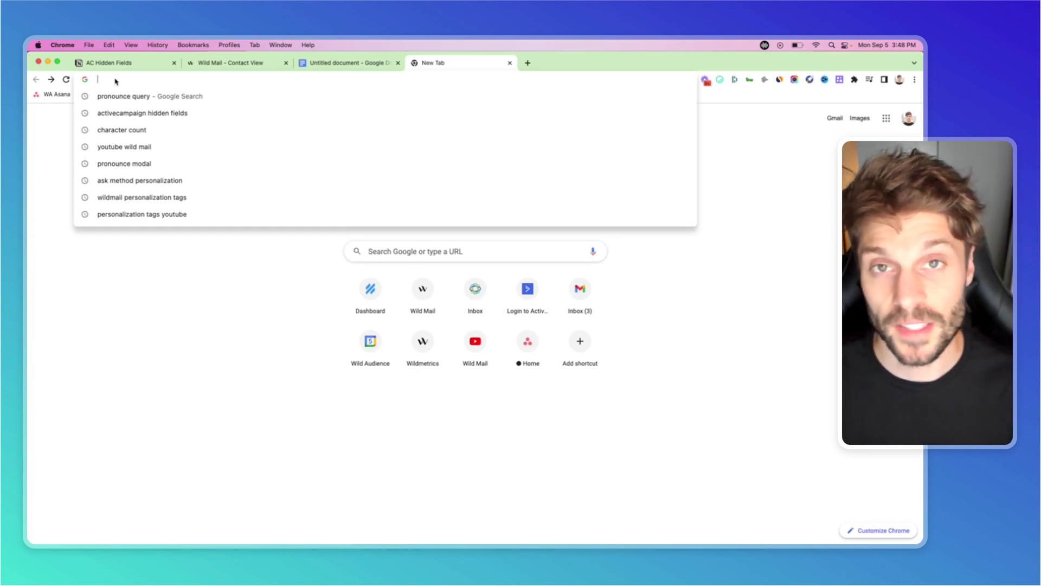
Load the form via the ?SOURCE_TEST=FBorganic link and enter a test full name and email.
{"action": "key", "text": "super+v"}
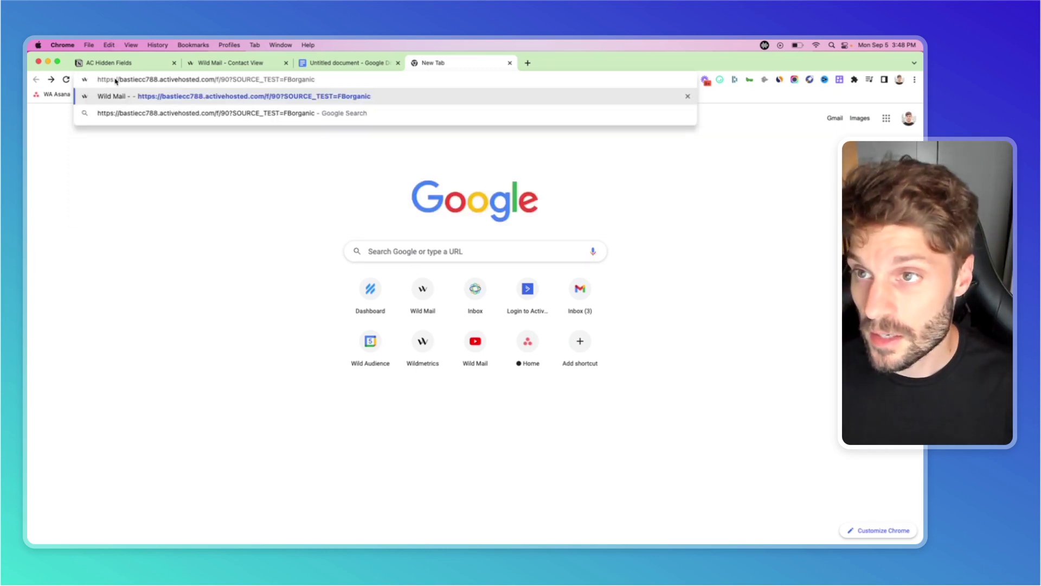
{"action": "key", "text": "Return"}
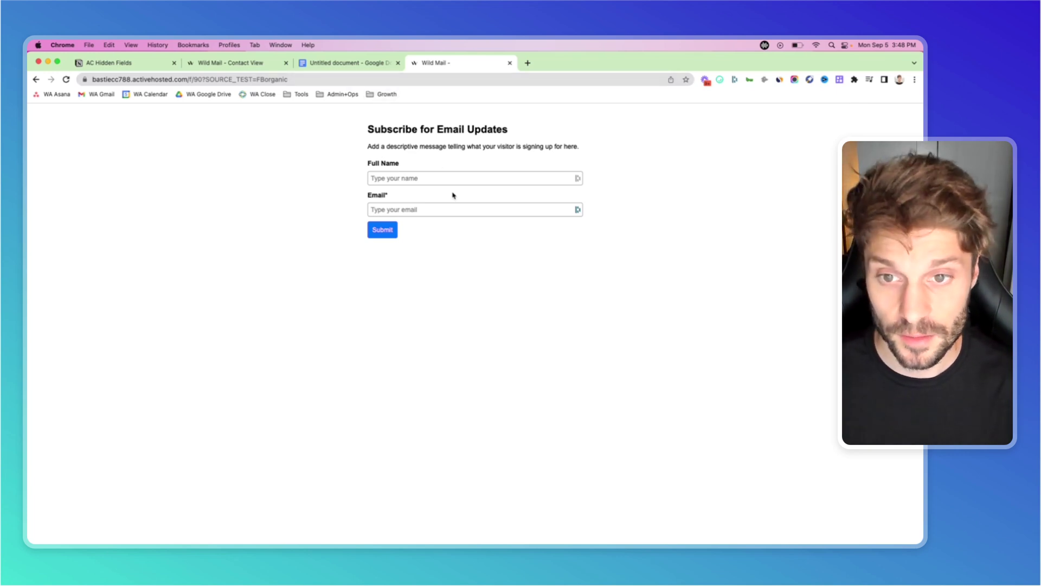
{"action": "left_click", "coordinate": [439, 177]}
{"action": "type", "text": "J"}
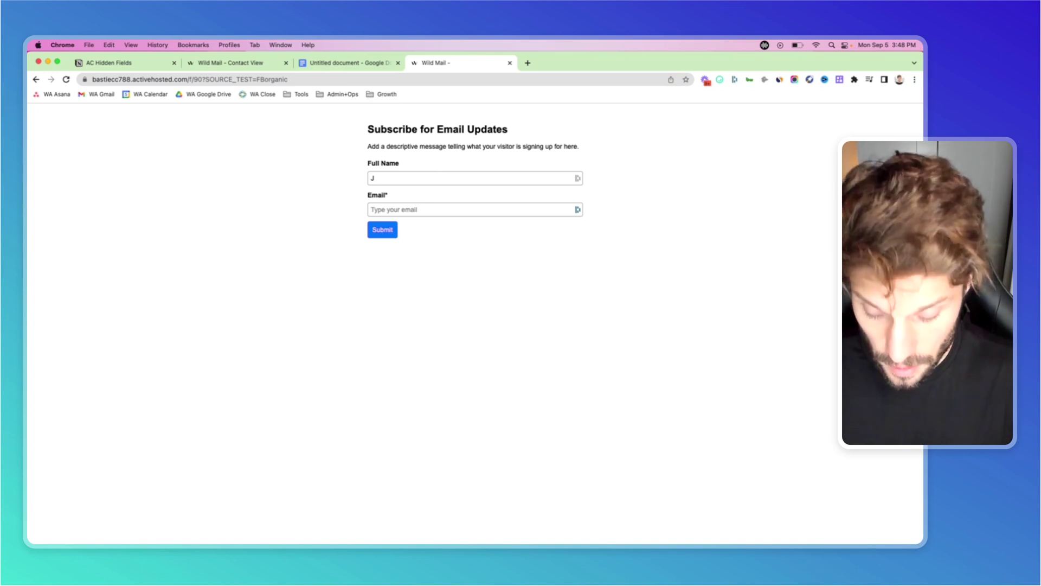
{"action": "type", "text": " Testing"}
{"action": "key", "text": "Tab"}
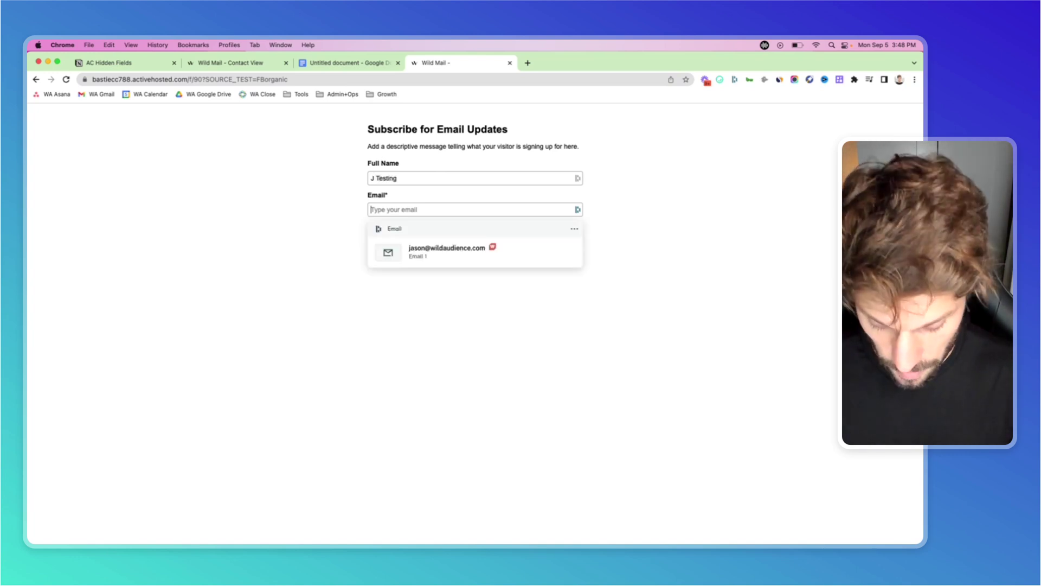
{"action": "type", "text": "testing@testing123.com"}
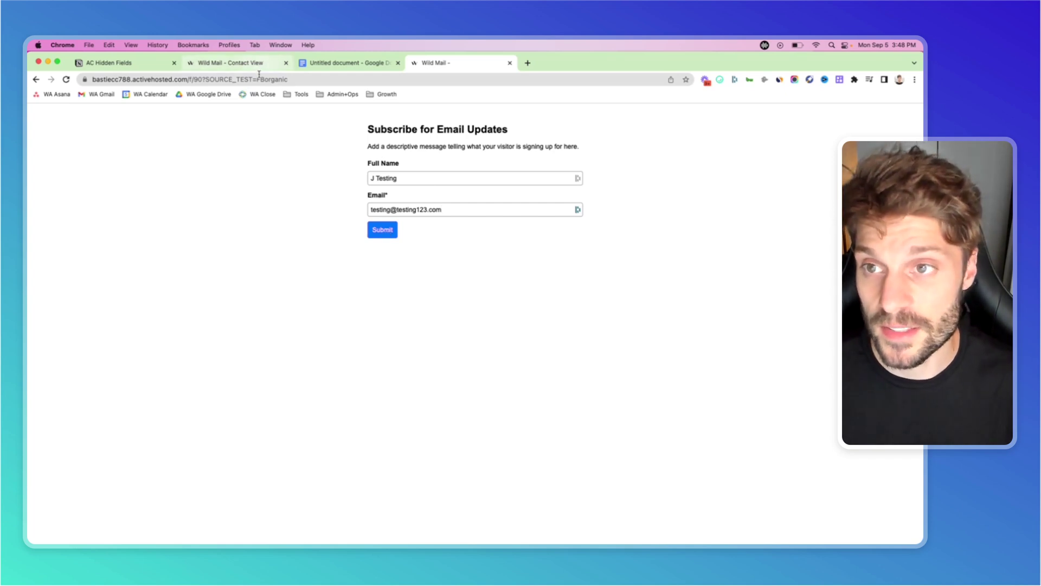
Confirm FBorganic in the URL and submit the signup form.
{"action": "mouse_move", "coordinate": [257, 79]}
{"action": "left_mouse_down"}
{"action": "mouse_move", "coordinate": [288, 80]}
{"action": "mouse_move", "coordinate": [232, 79]}
{"action": "mouse_move", "coordinate": [269, 79]}
{"action": "left_mouse_up"}
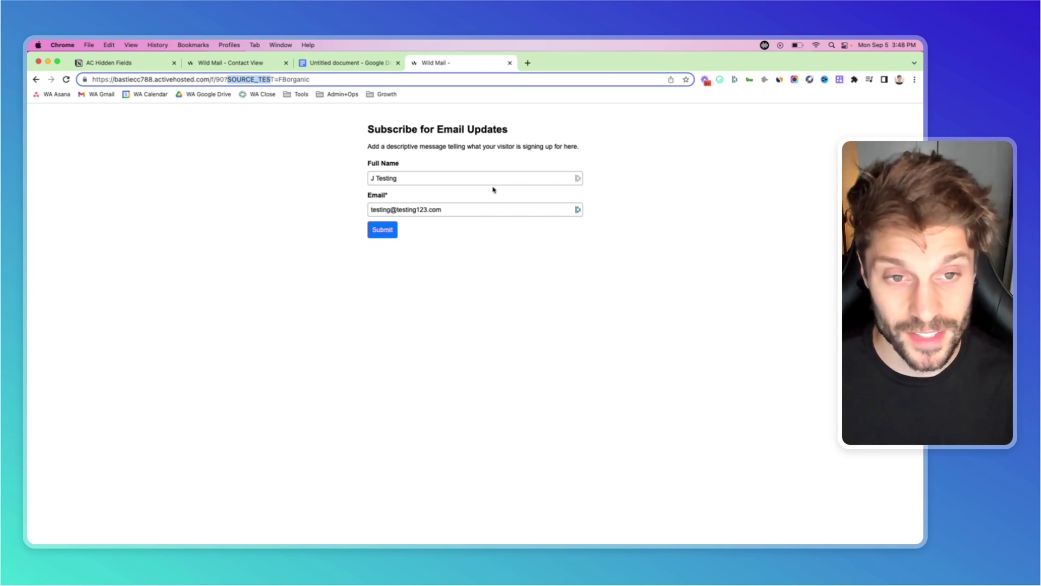
{"action": "left_click", "coordinate": [383, 230]}
{"action": "left_click", "coordinate": [326, 207]}
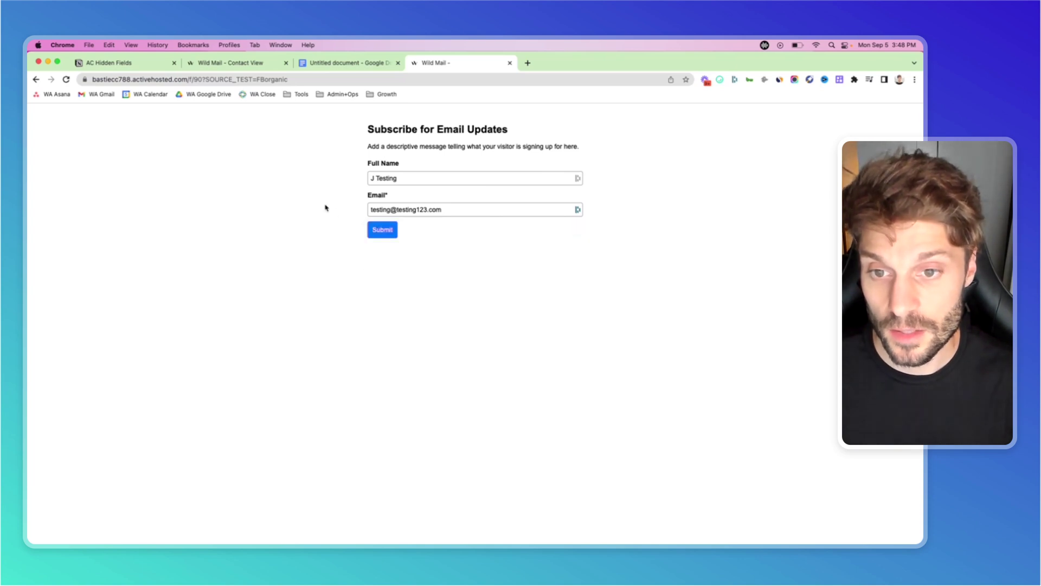
{"action": "left_click", "coordinate": [382, 231]}
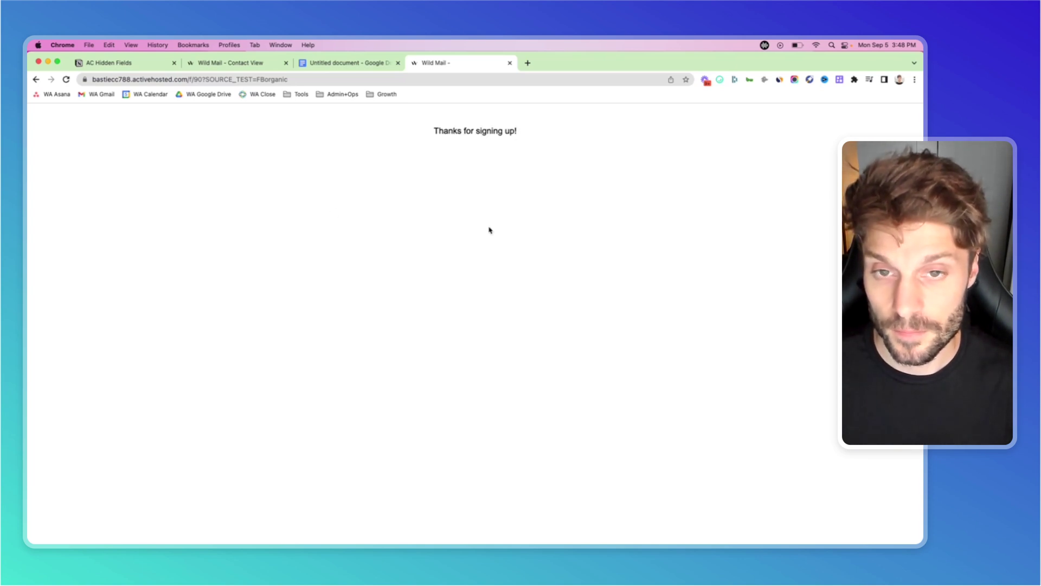
Open the new test contact from Contacts and scroll to its SOURCE TEST field.
{"action": "left_click", "coordinate": [228, 67]}
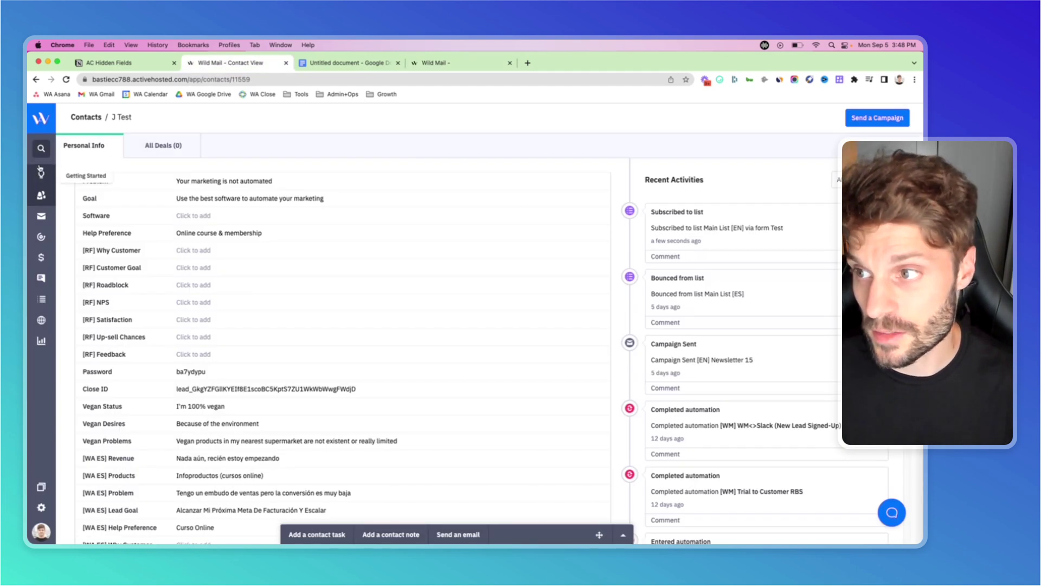
{"action": "left_click", "coordinate": [40, 195]}
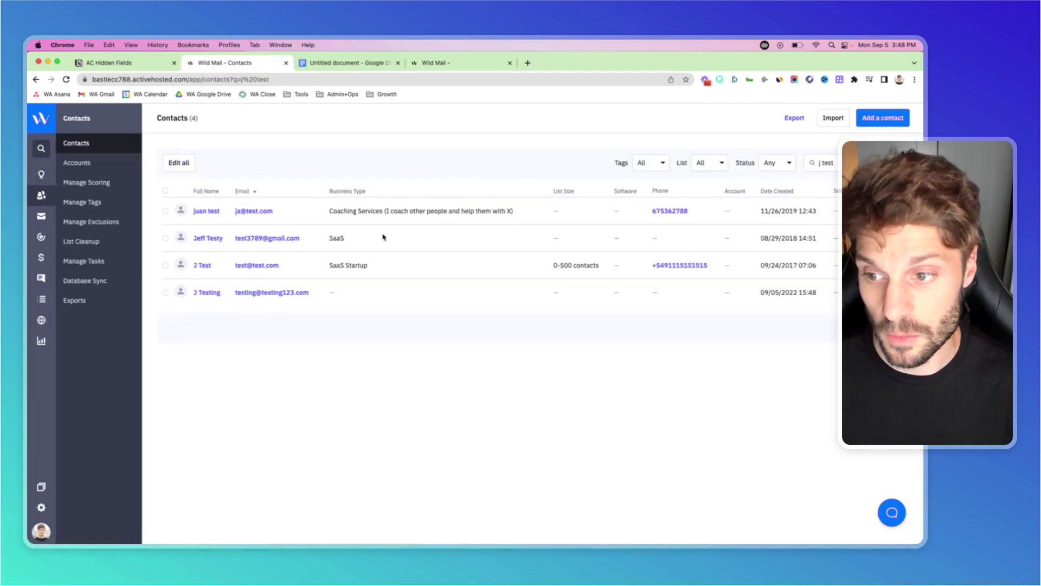
{"action": "left_click", "coordinate": [207, 294]}
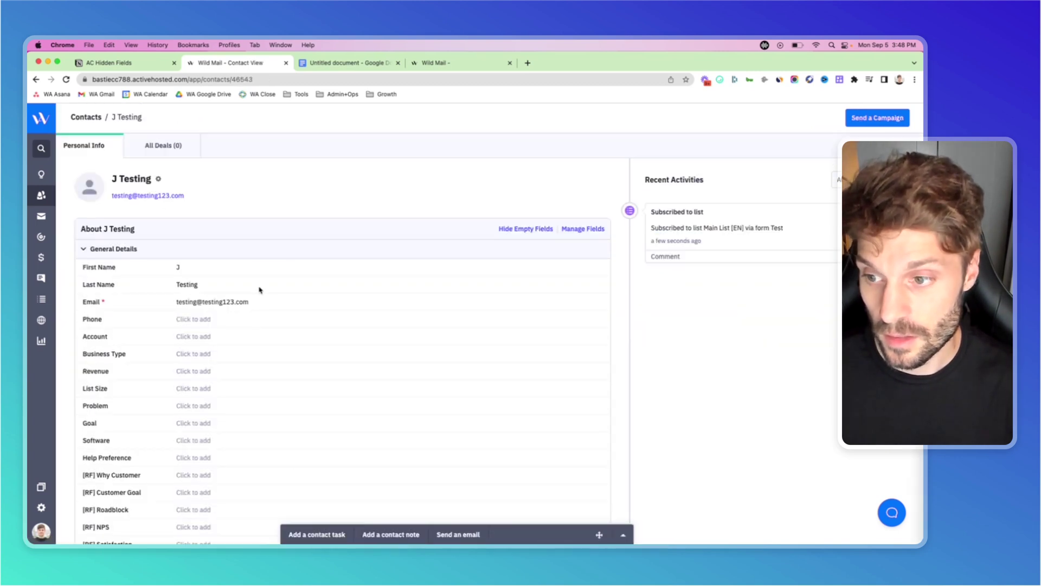
{"action": "scroll", "coordinate": [259, 290], "scroll_direction": "down", "scroll_amount": 10}
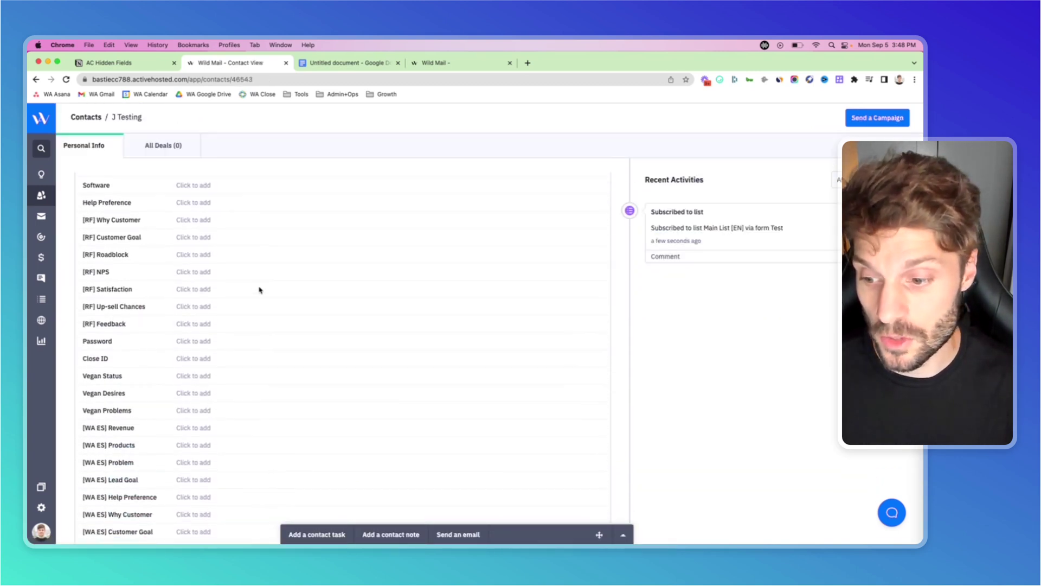
{"action": "scroll", "coordinate": [260, 290], "scroll_direction": "down", "scroll_amount": 8}
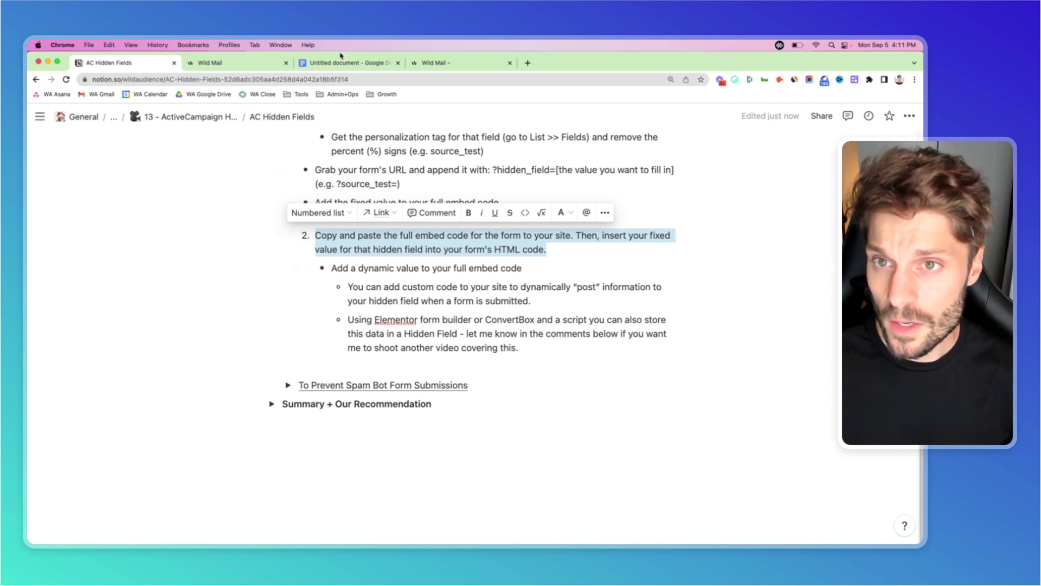
Copy the Test form's Full Embed code from its Integrate page in Wild Mail.
{"action": "left_click", "coordinate": [251, 59]}
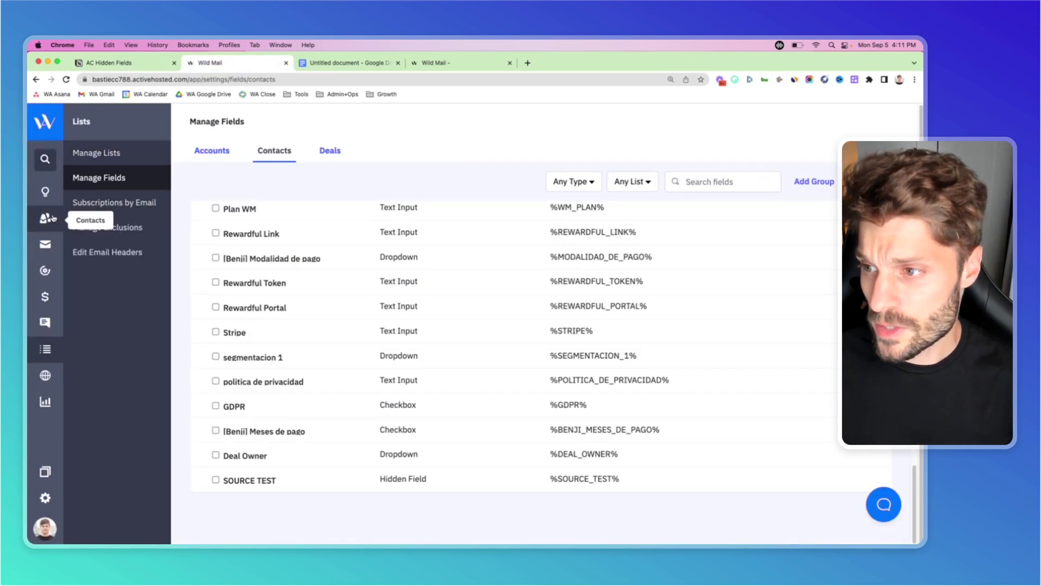
{"action": "left_click", "coordinate": [45, 375]}
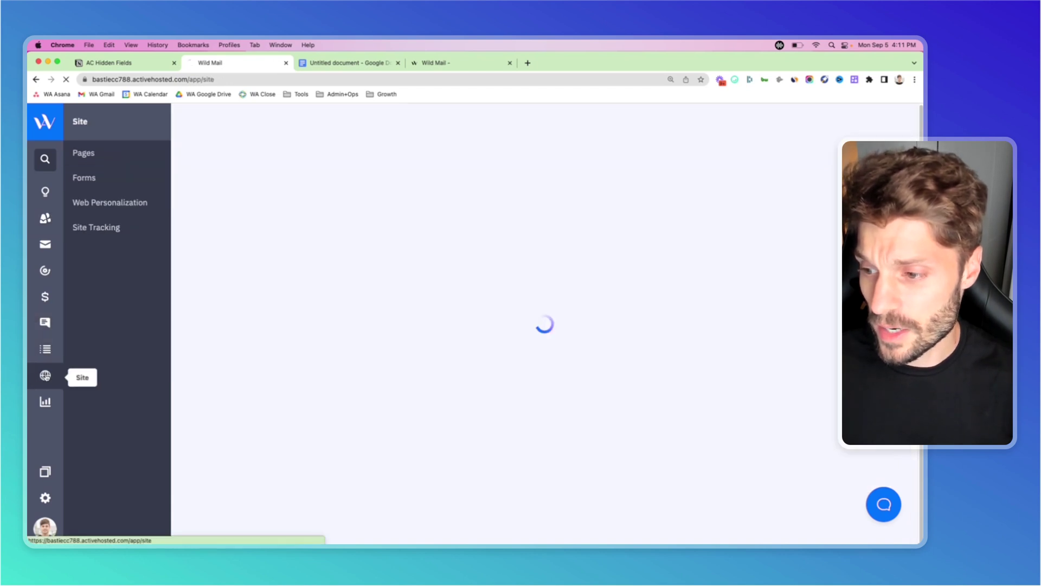
{"action": "left_click", "coordinate": [92, 181]}
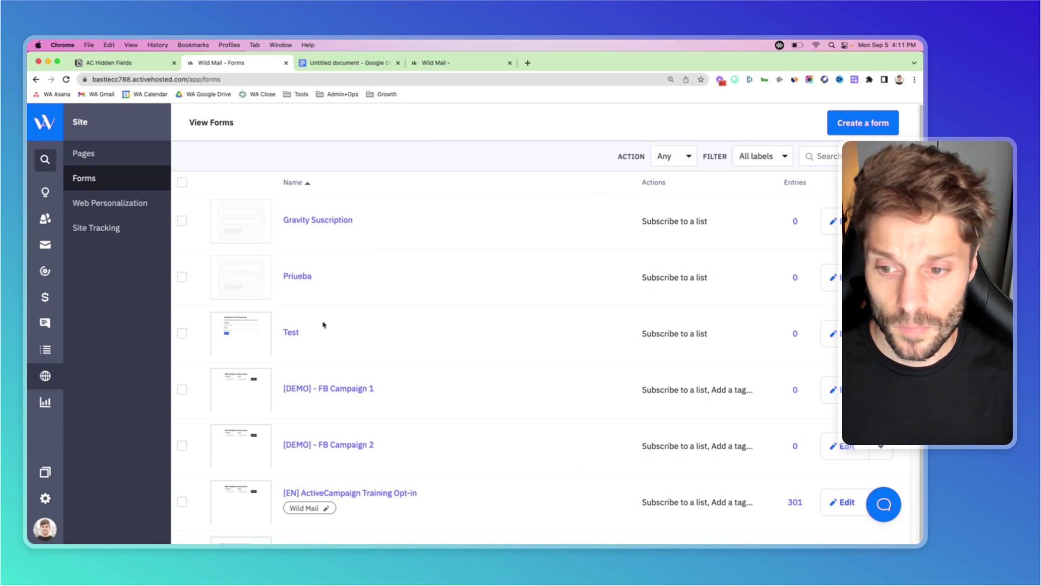
{"action": "left_click", "coordinate": [291, 335]}
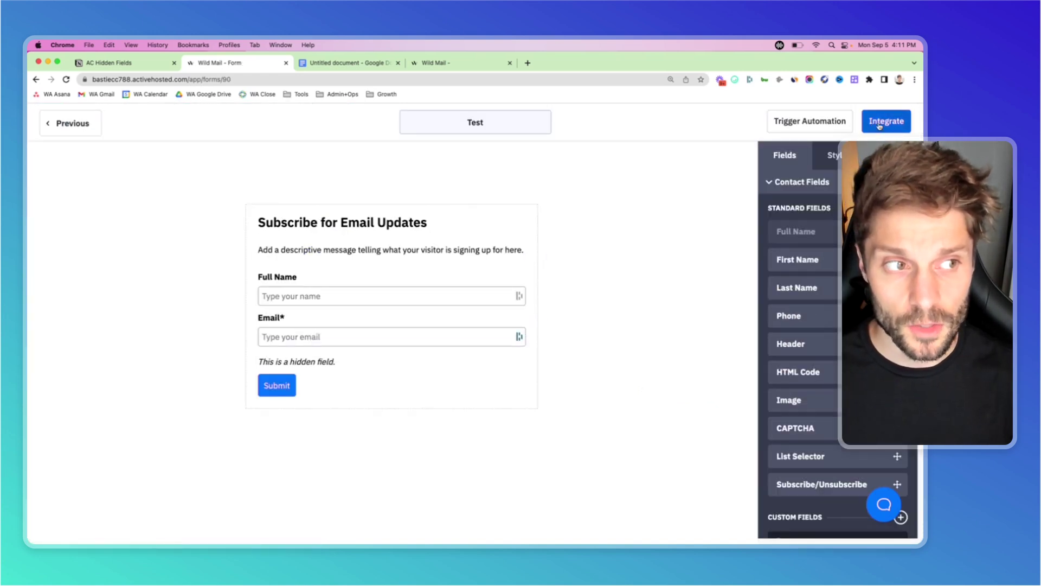
{"action": "left_click", "coordinate": [884, 123]}
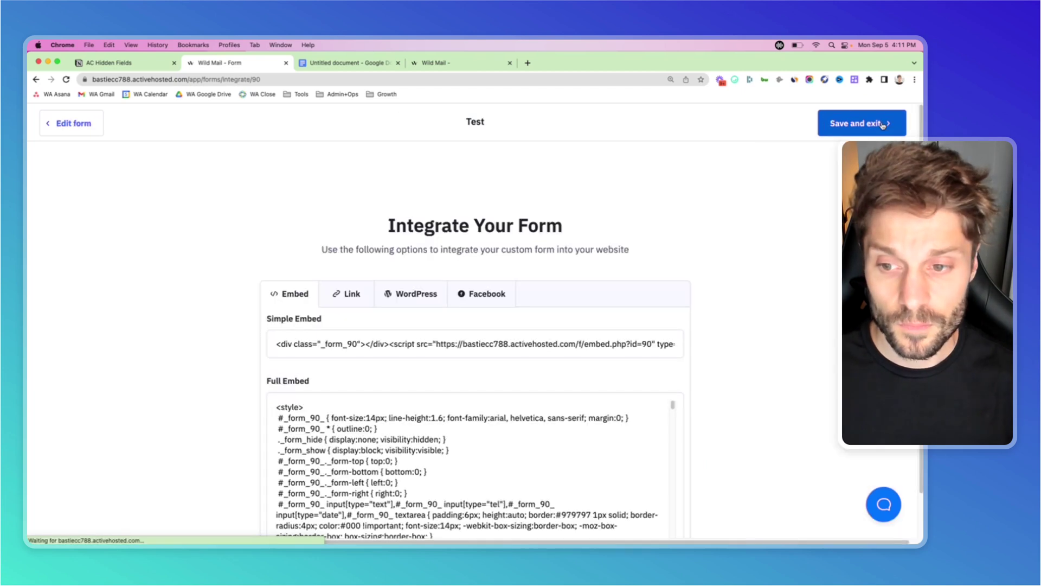
{"action": "scroll", "coordinate": [539, 215], "scroll_direction": "down", "scroll_amount": 1}
{"action": "scroll", "coordinate": [539, 216], "scroll_direction": "down", "scroll_amount": 1}
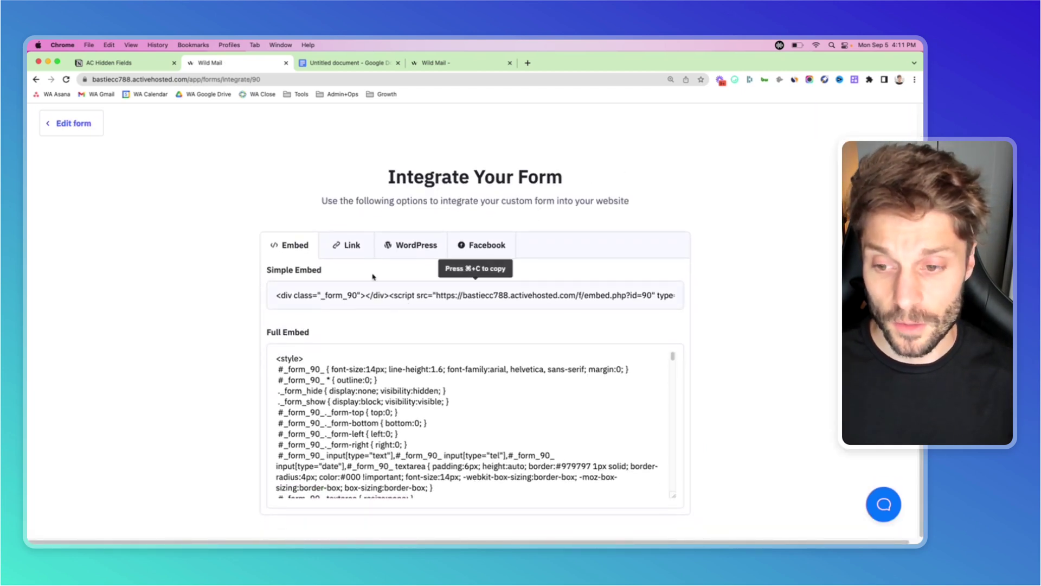
{"action": "left_click", "coordinate": [377, 407]}
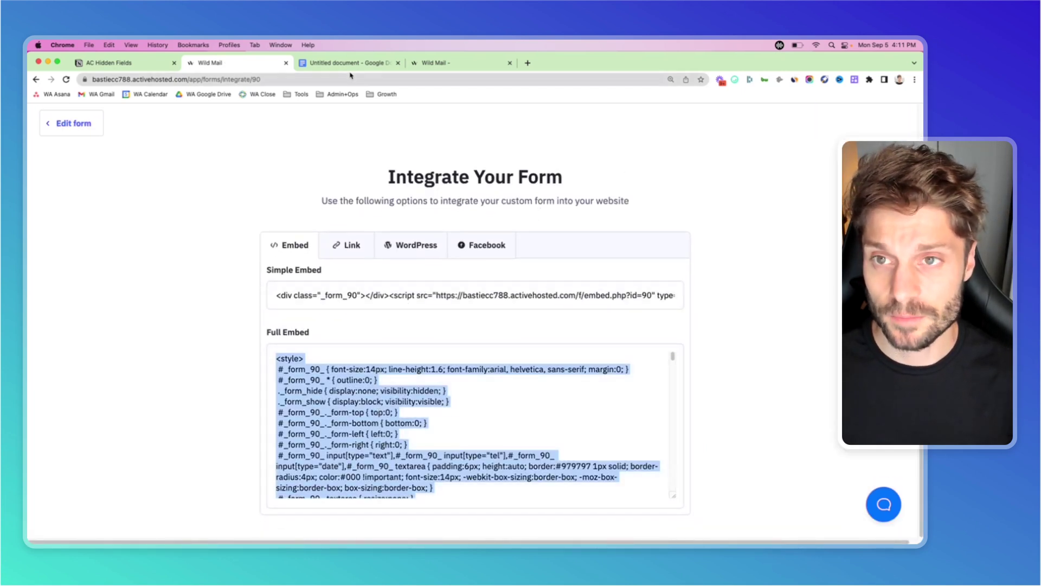
{"action": "left_click", "coordinate": [347, 63]}
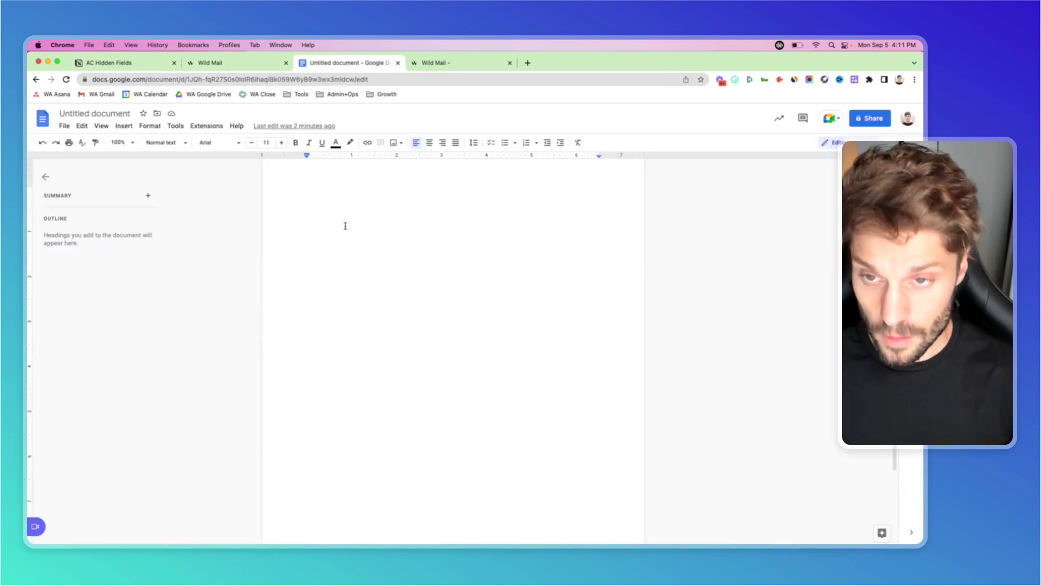
Paste the embed code into the Google Doc and search it for 'hidden'.
{"action": "key", "text": "super+v"}
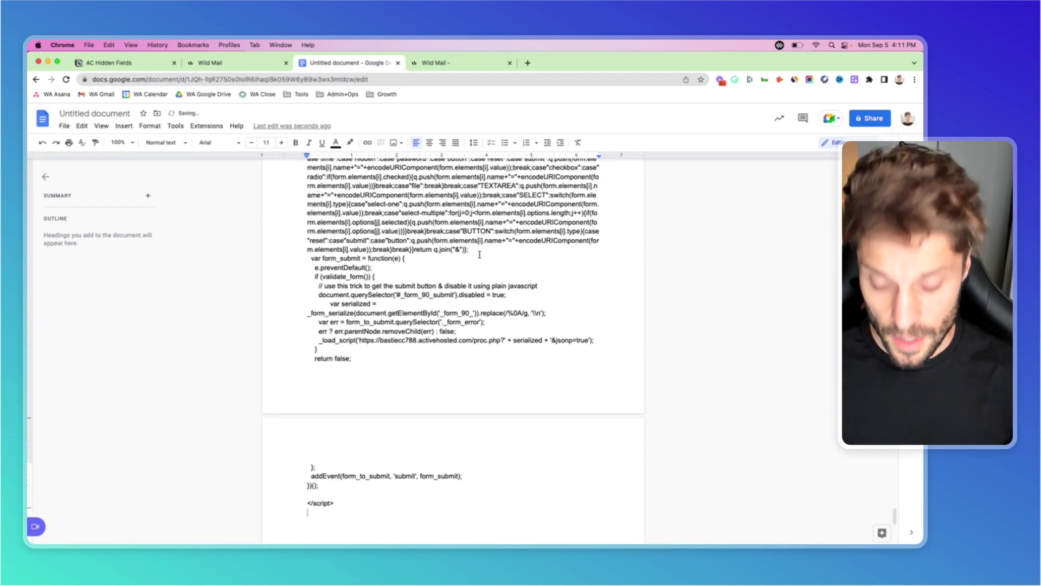
{"action": "key", "text": "super+f"}
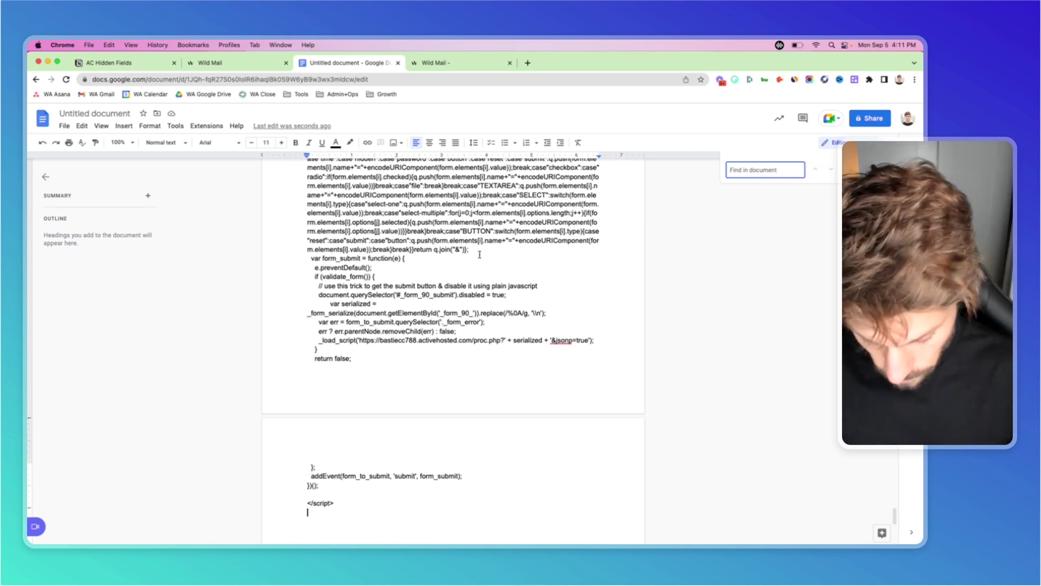
{"action": "type", "text": "hidden"}
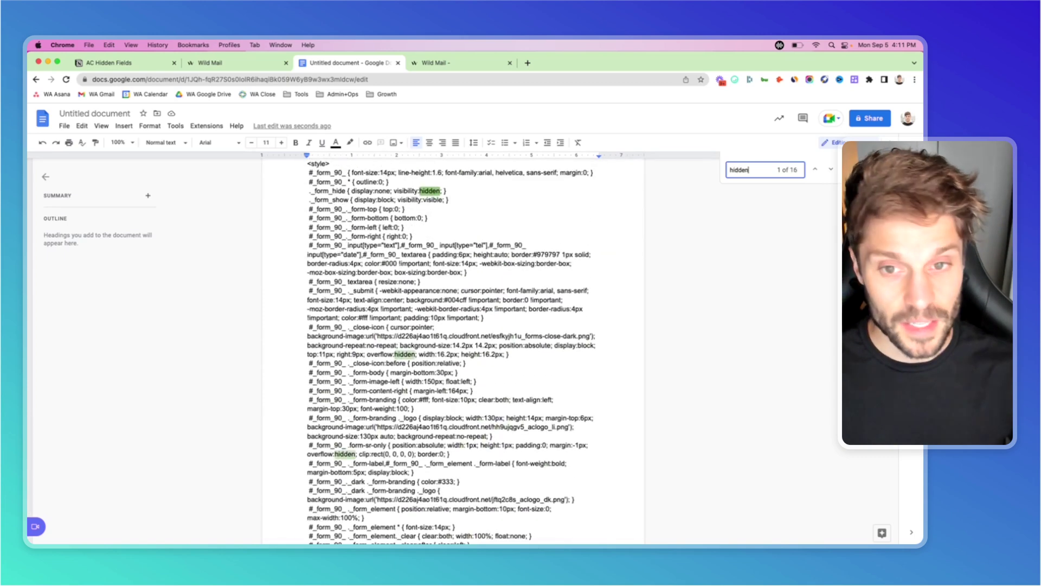
Step through the matches to the hidden field[115] input and place the cursor inside its empty value quotes.
{"action": "left_click", "coordinate": [833, 171]}
{"action": "left_click", "coordinate": [833, 171]}
{"action": "left_click", "coordinate": [833, 171]}
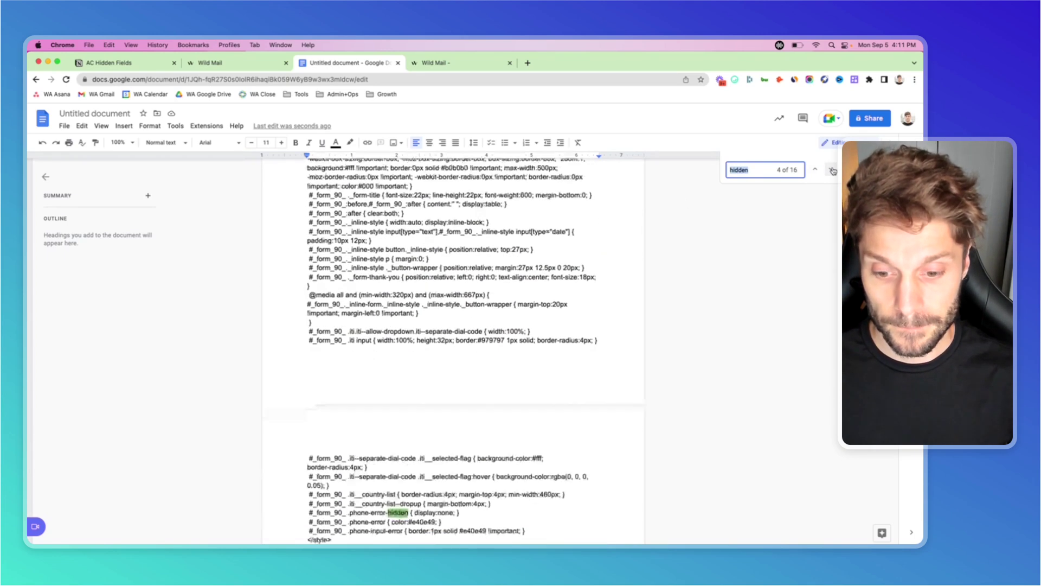
{"action": "left_click", "coordinate": [833, 170]}
{"action": "left_click", "coordinate": [833, 171]}
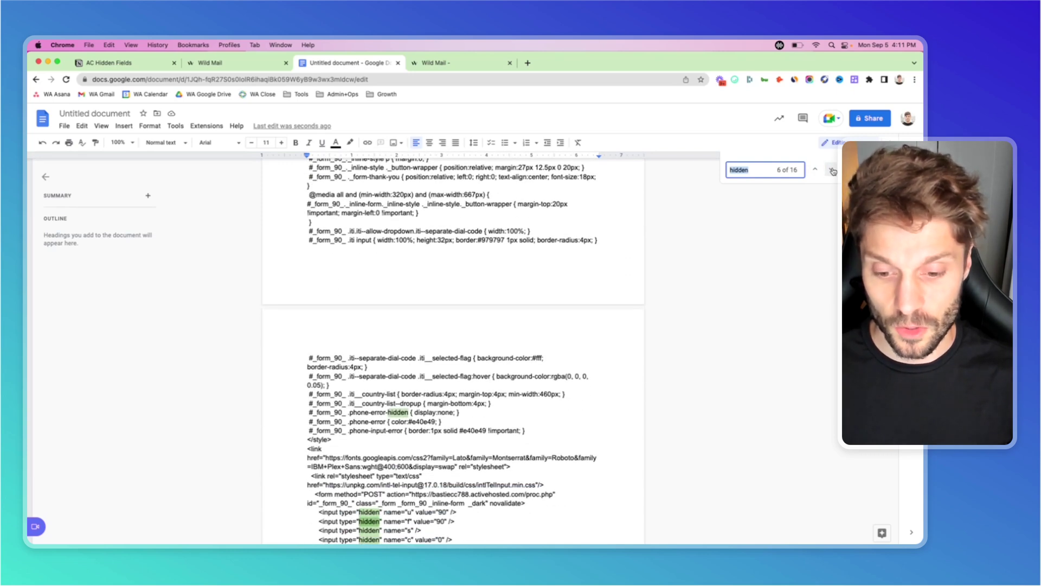
{"action": "left_click", "coordinate": [833, 171]}
{"action": "left_click", "coordinate": [833, 171]}
{"action": "left_click", "coordinate": [833, 171]}
{"action": "left_click", "coordinate": [833, 171]}
{"action": "left_click", "coordinate": [833, 171]}
{"action": "left_click", "coordinate": [833, 170]}
{"action": "left_click", "coordinate": [833, 170]}
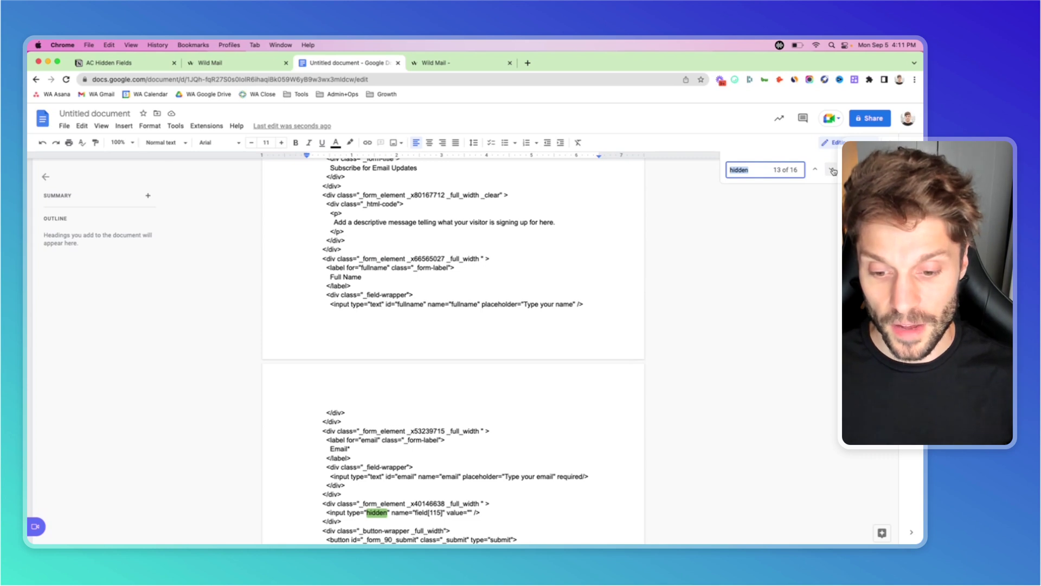
{"action": "scroll", "coordinate": [547, 273], "scroll_direction": "down", "scroll_amount": 5}
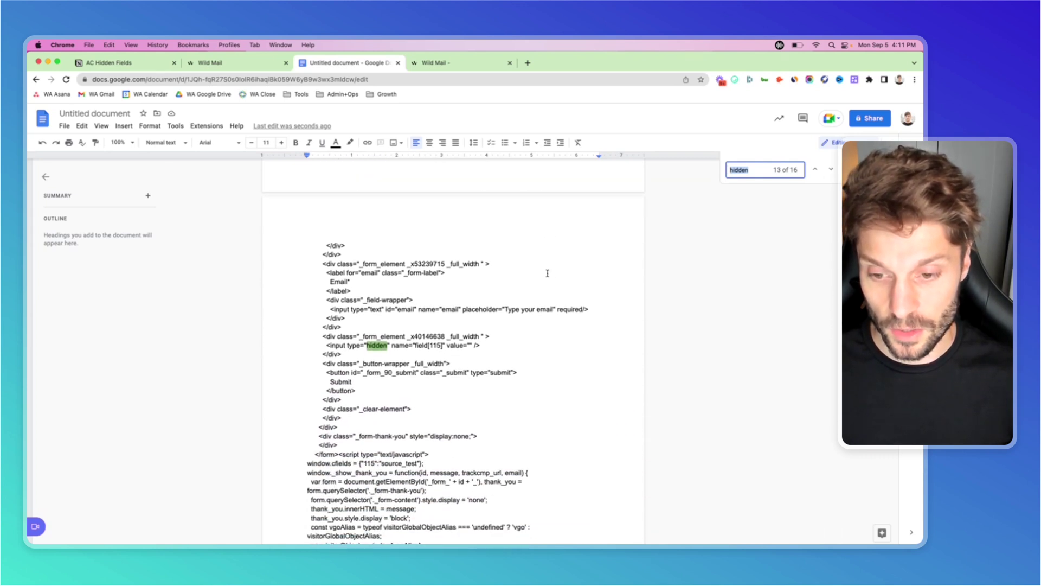
{"action": "scroll", "coordinate": [548, 274], "scroll_direction": "down", "scroll_amount": 1}
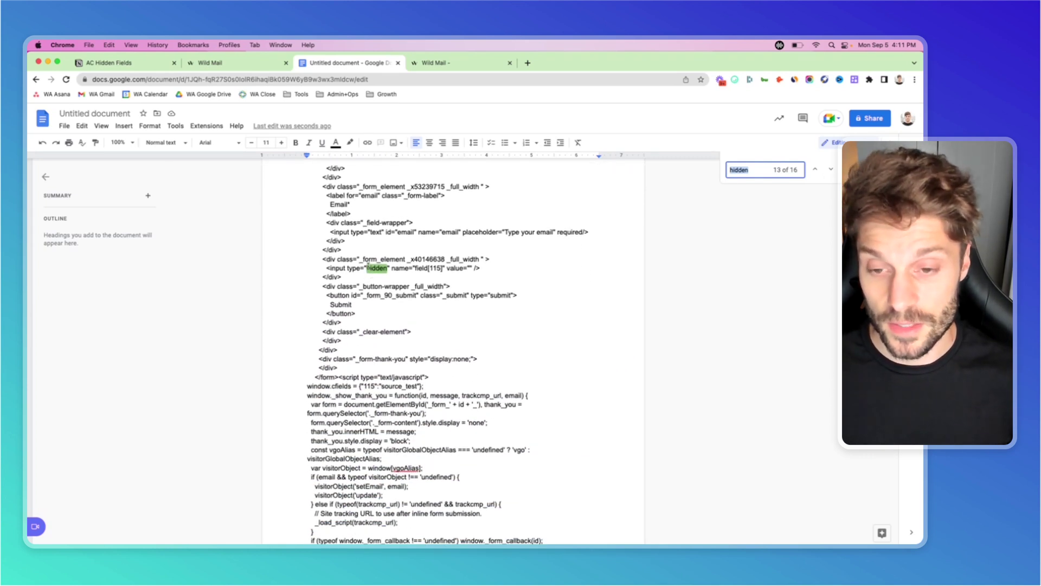
{"action": "left_click_drag", "start_coordinate": [366, 269], "coordinate": [469, 269]}
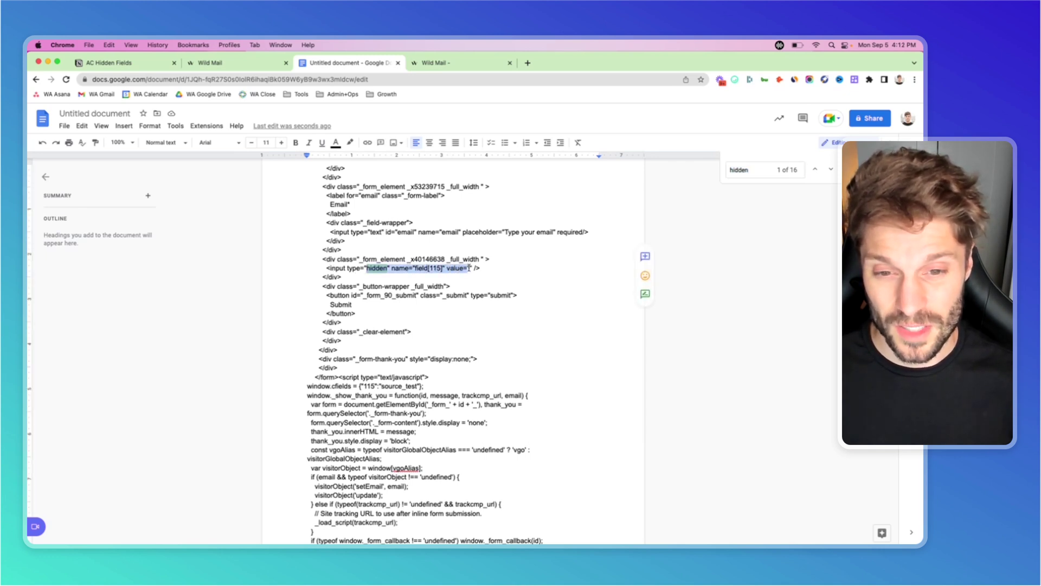
{"action": "left_click", "coordinate": [469, 268]}
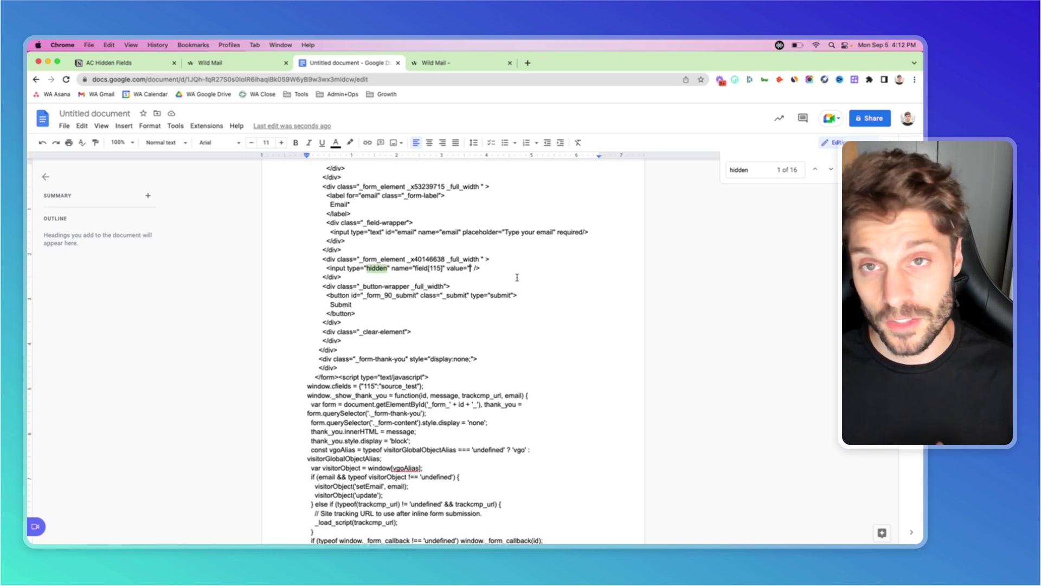
Enter FBorganic as the value of the hidden field[115] input.
{"action": "type", "text": "FBorganic"}
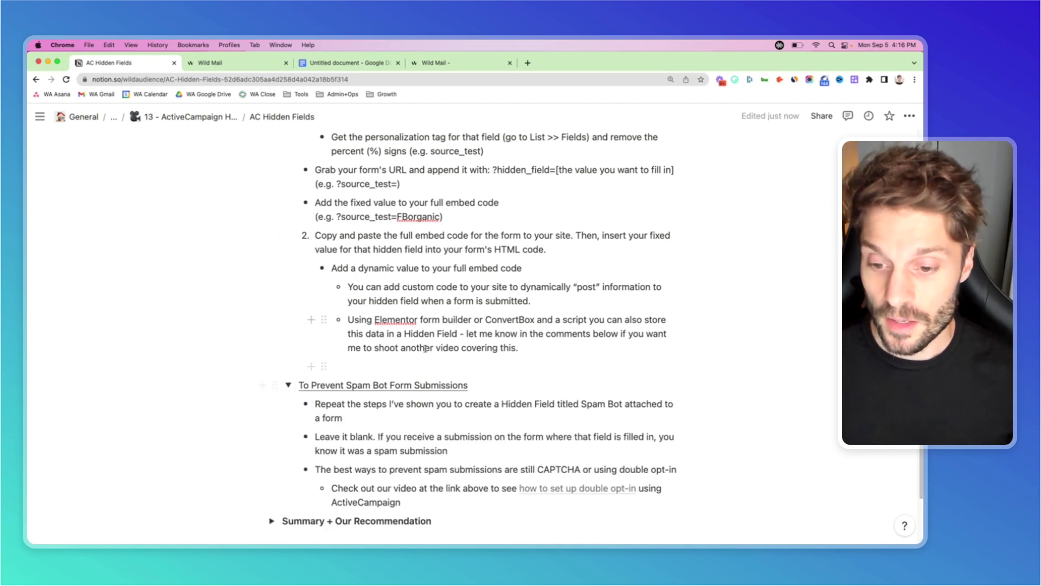
{"action": "scroll", "coordinate": [533, 381], "scroll_direction": "down", "scroll_amount": 5}
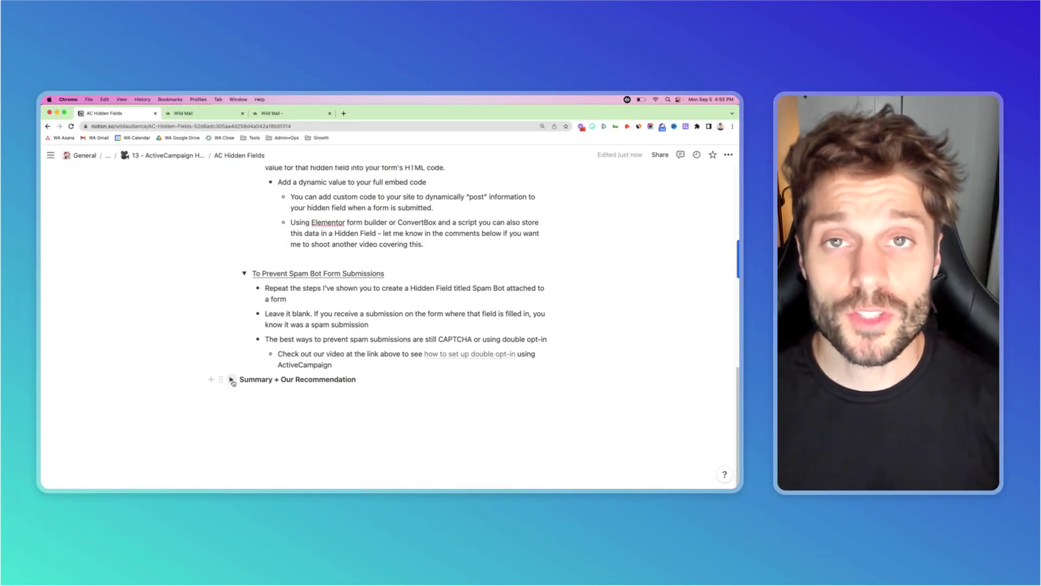
Open the Summary + Our Recommendation toggle to show its hidden-field recommendations for lead source and spam bots.
{"action": "left_click", "coordinate": [231, 380]}
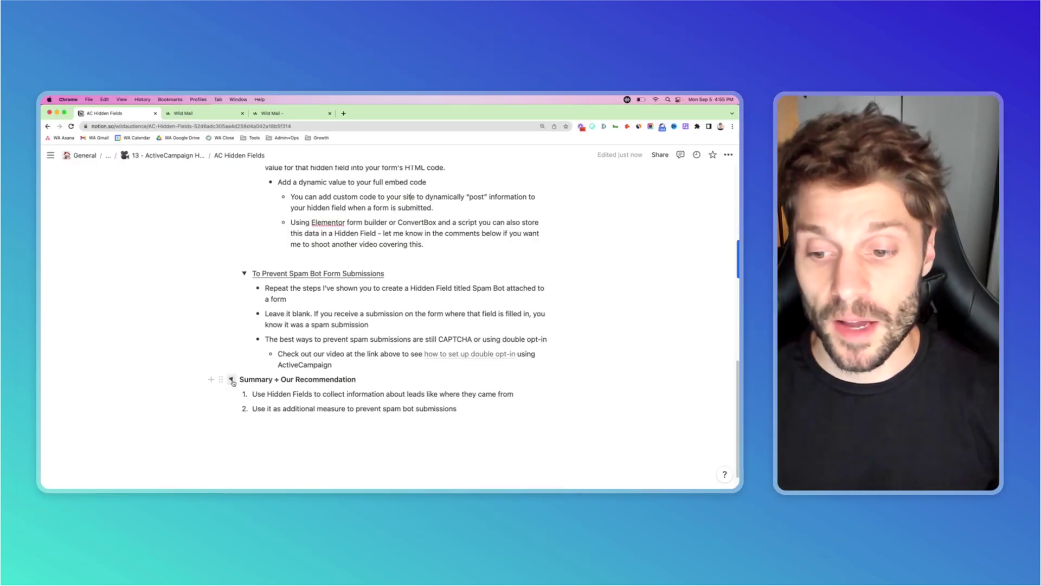